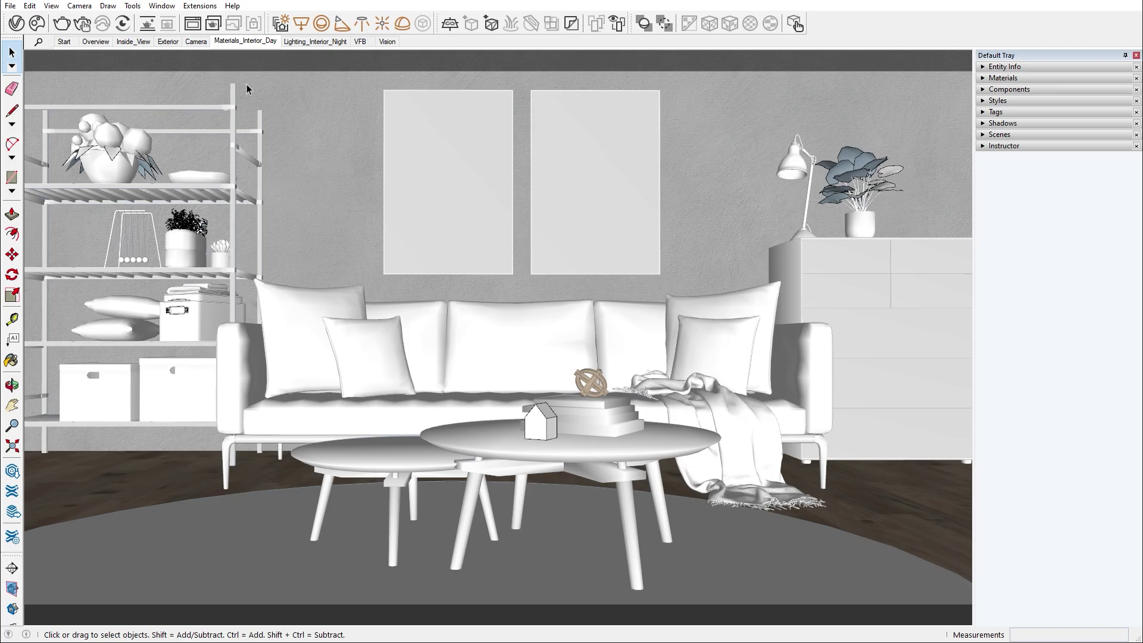
Start the V-Ray Vision live preview, place its window beside the model view, and check the Link Camera and Link Sun options
left_click(124, 25)
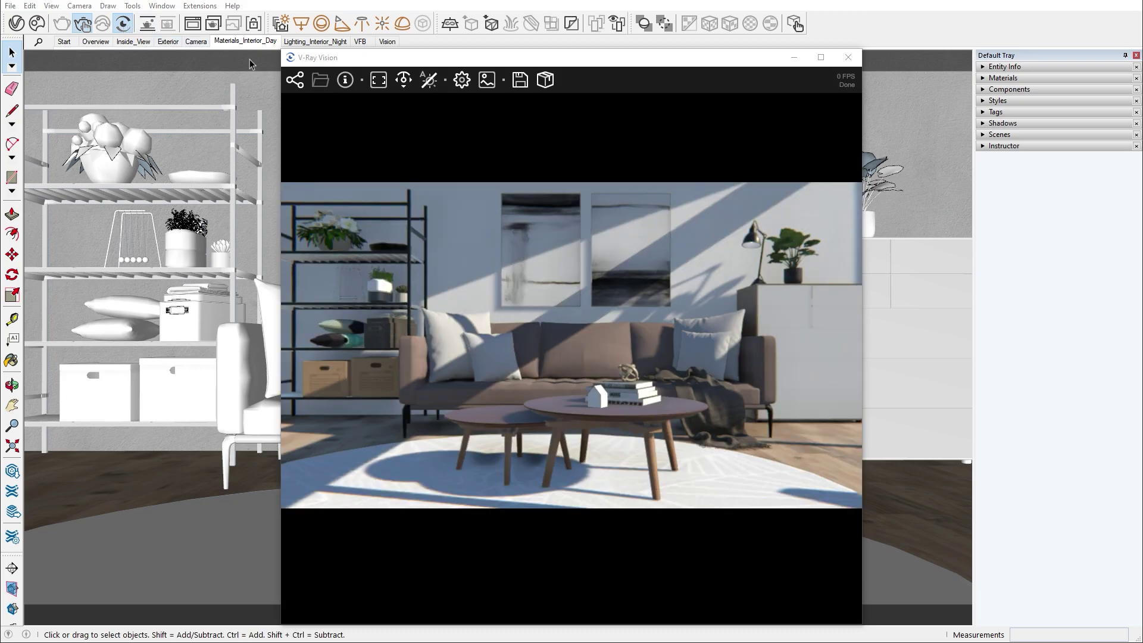
left_click_drag(335, 60, 616, 64)
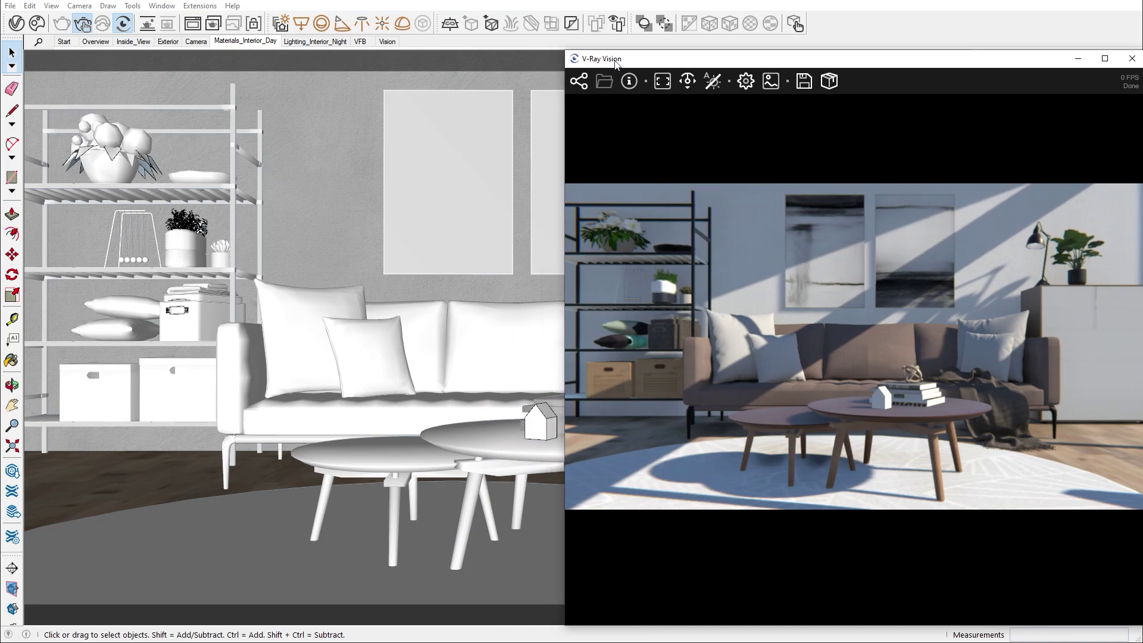
left_click(578, 81)
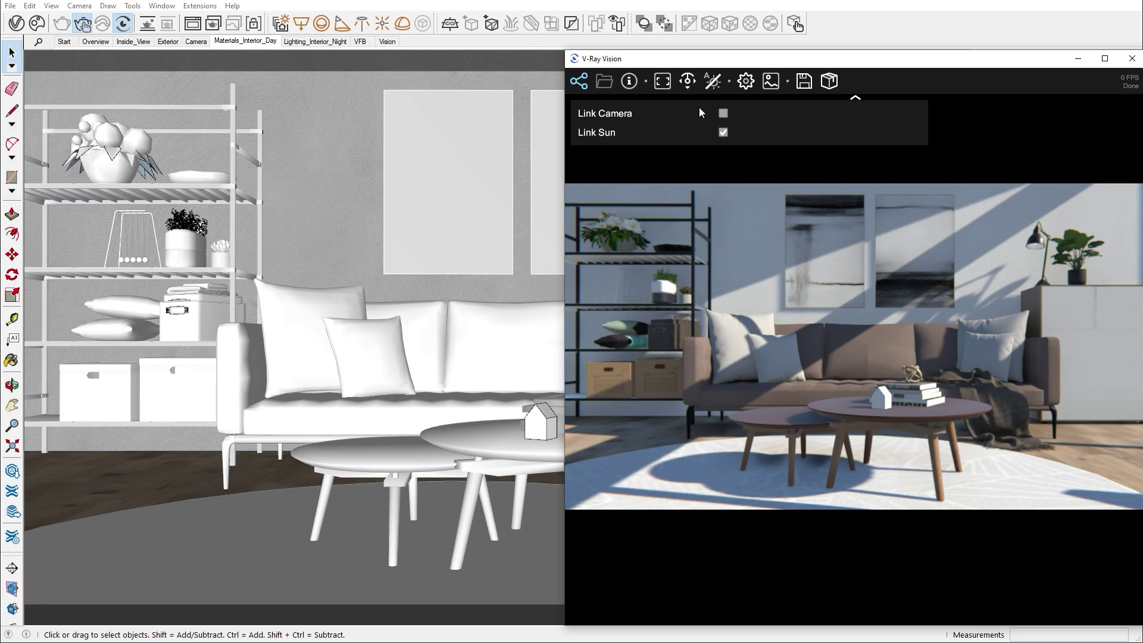
left_click(579, 81)
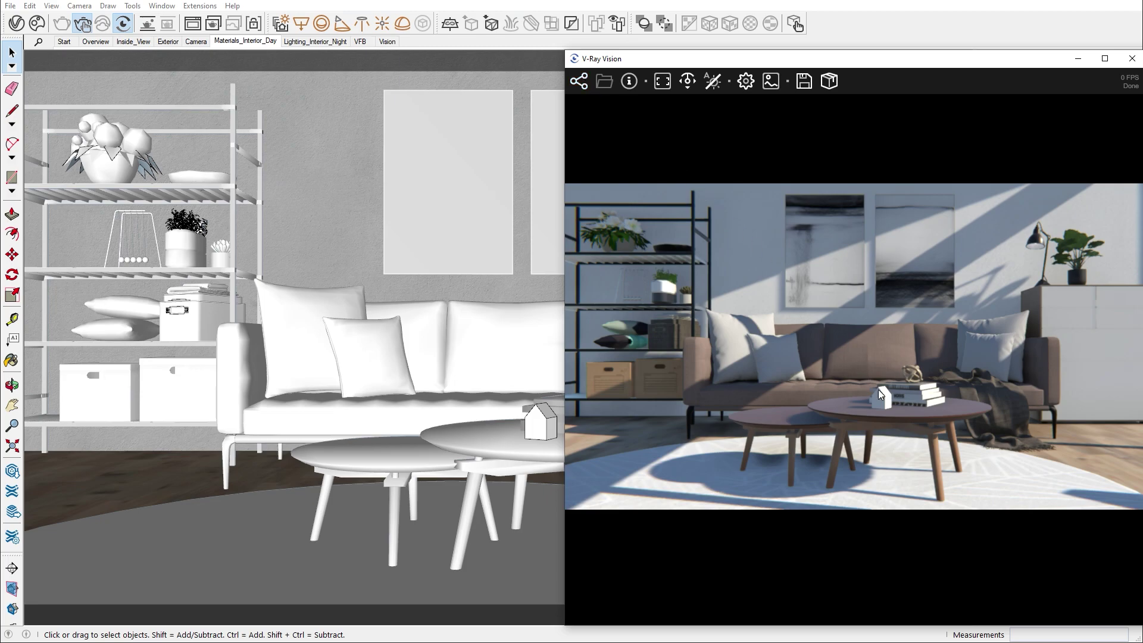
Move the V-Ray Vision camera close to the small house ornament on the coffee table
left_click_drag(877, 391, 860, 447)
key("w")
key("d")
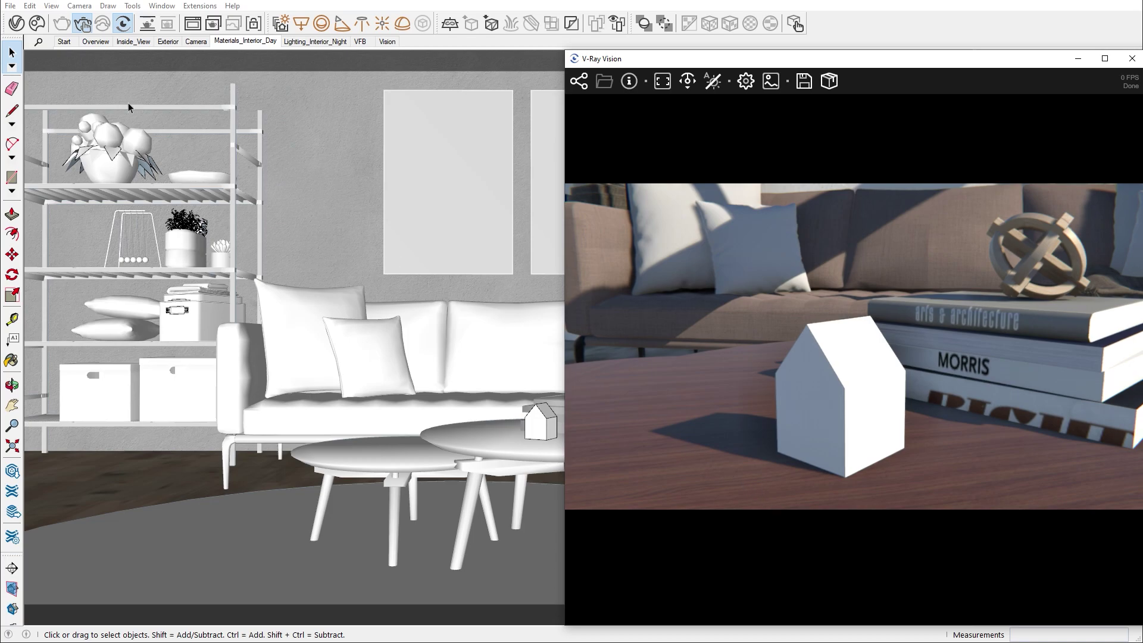
Create a new Generic material in the V-Ray Asset Editor
left_click(17, 24)
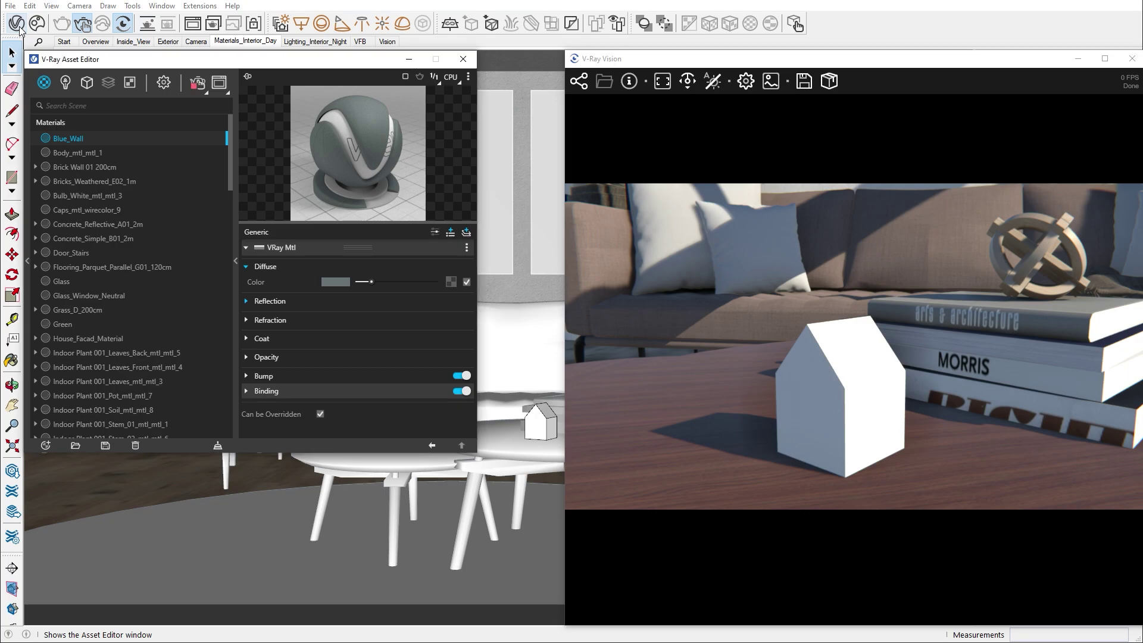
left_click(44, 84)
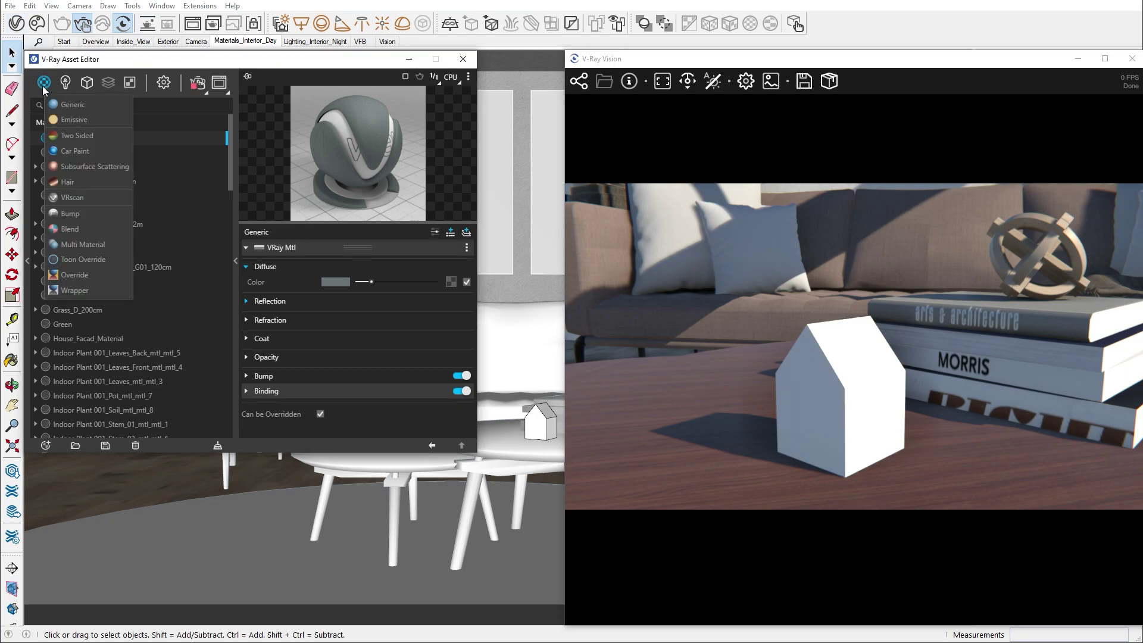
left_click(44, 84)
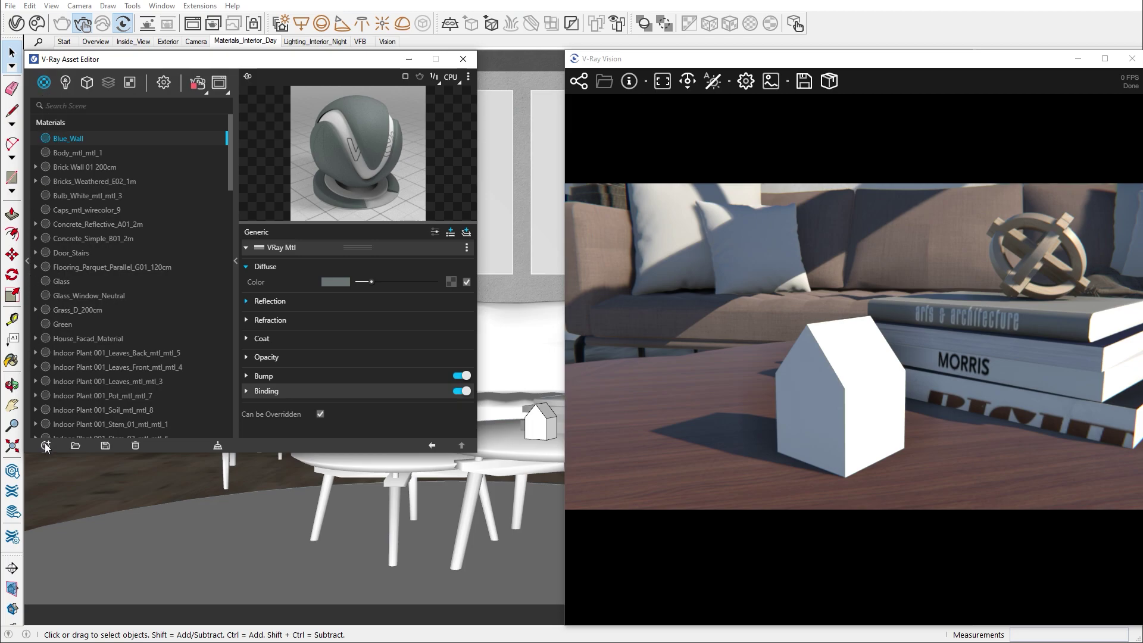
left_click(45, 445)
mouse_move(76, 434)
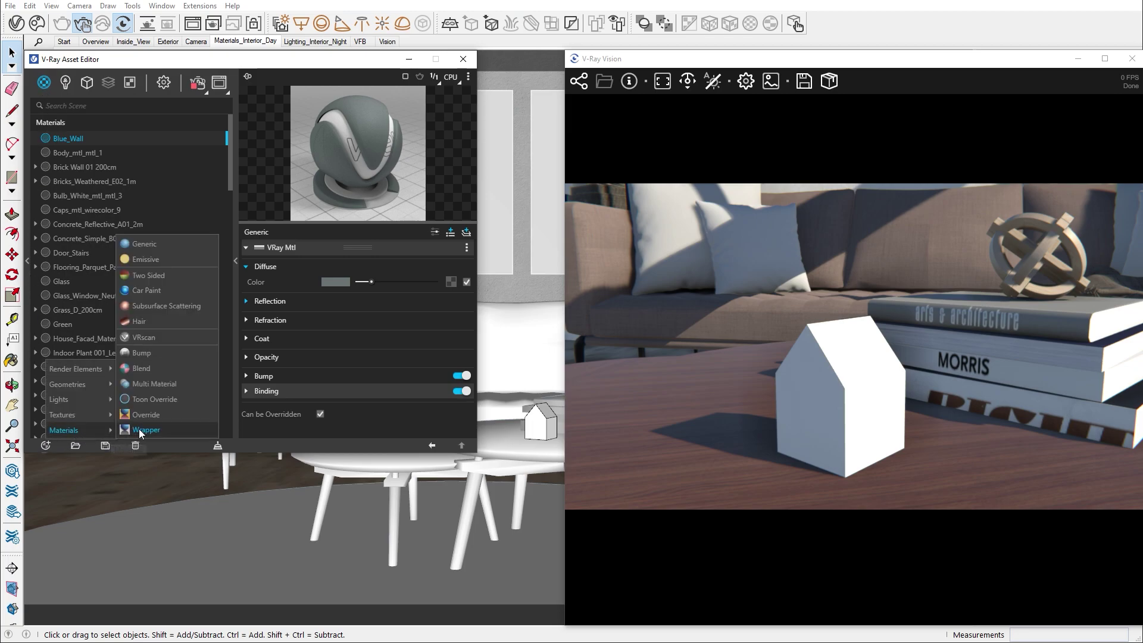
left_click(149, 248)
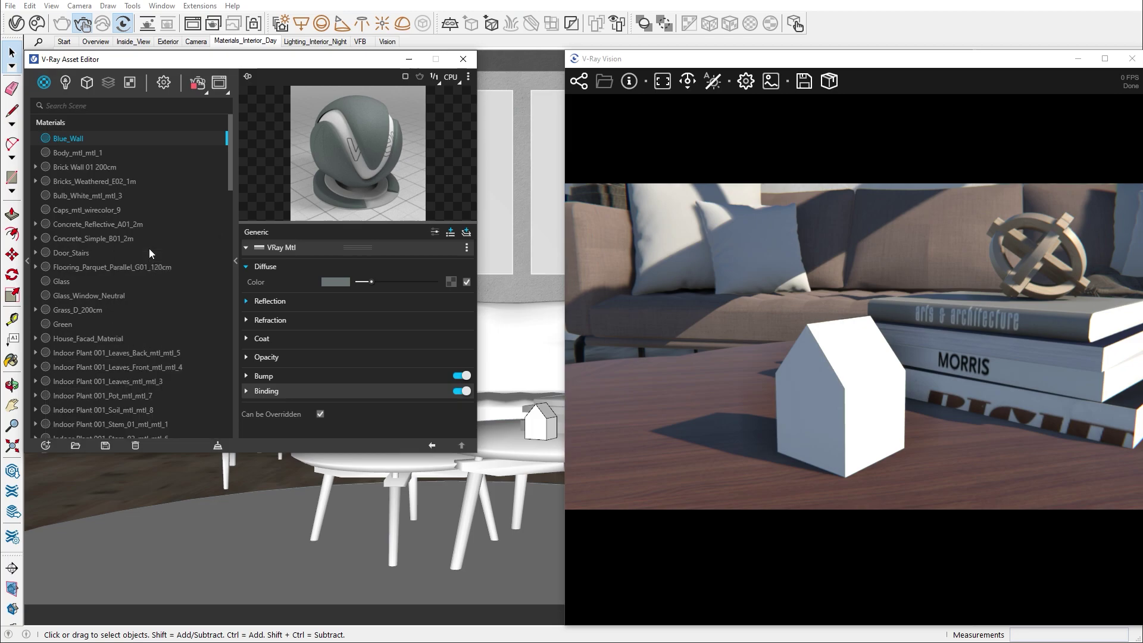
Rename the new Generic material to Tiny_House
right_click(74, 283)
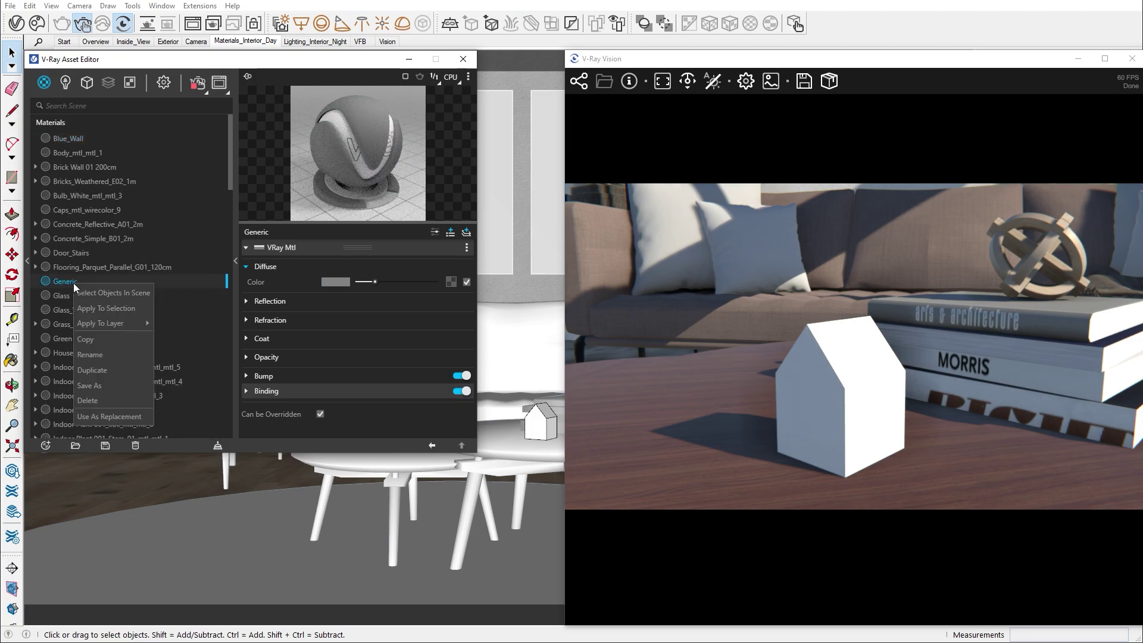
left_click(95, 358)
type("Tiny_House")
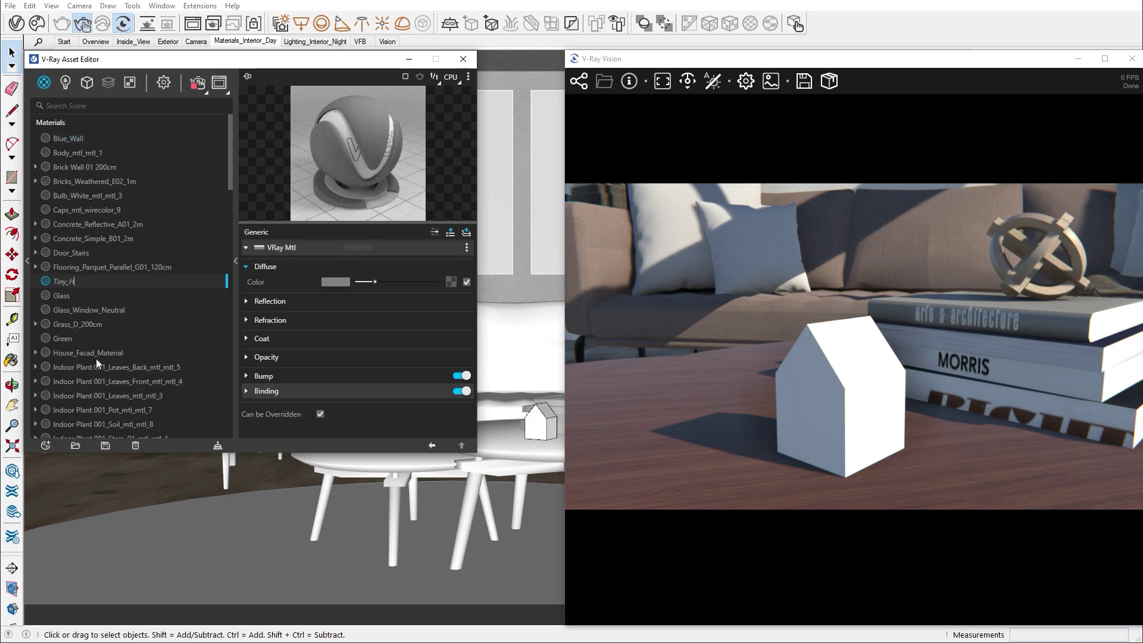
key("Return")
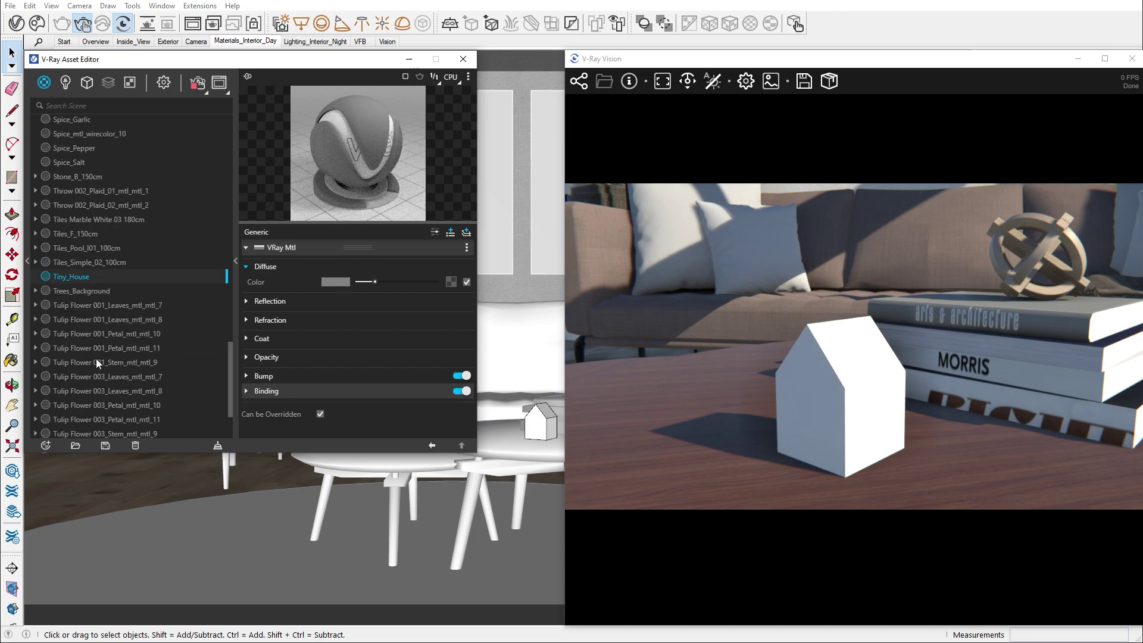
Try painting the small house ornament with Tiny_House using the Paint Bucket, and undo it
left_click(12, 361)
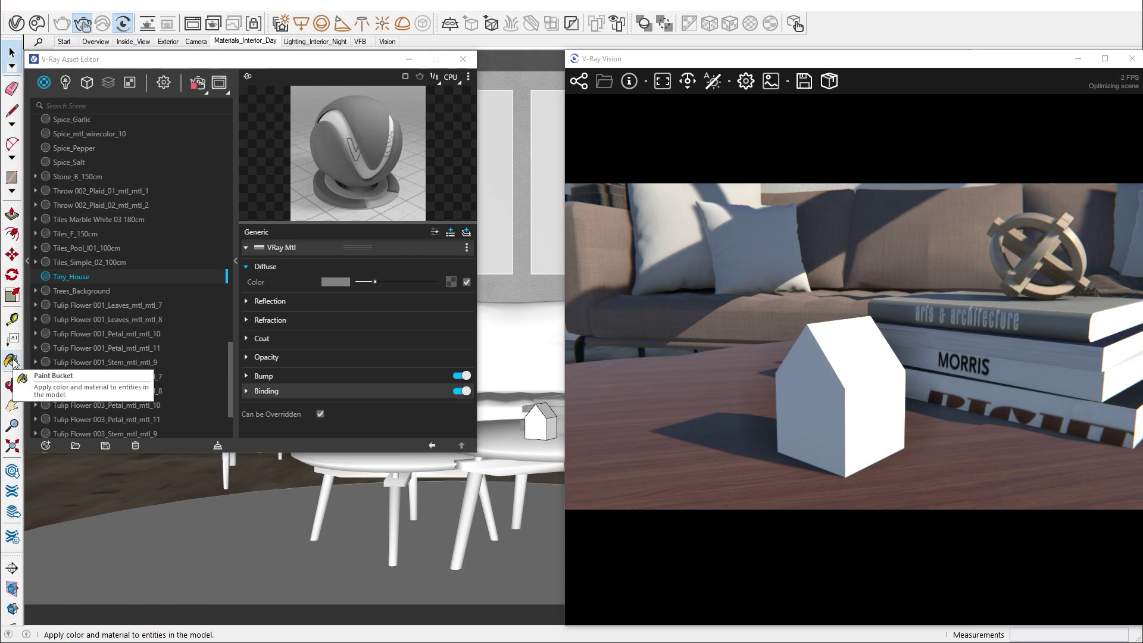
left_click(541, 418)
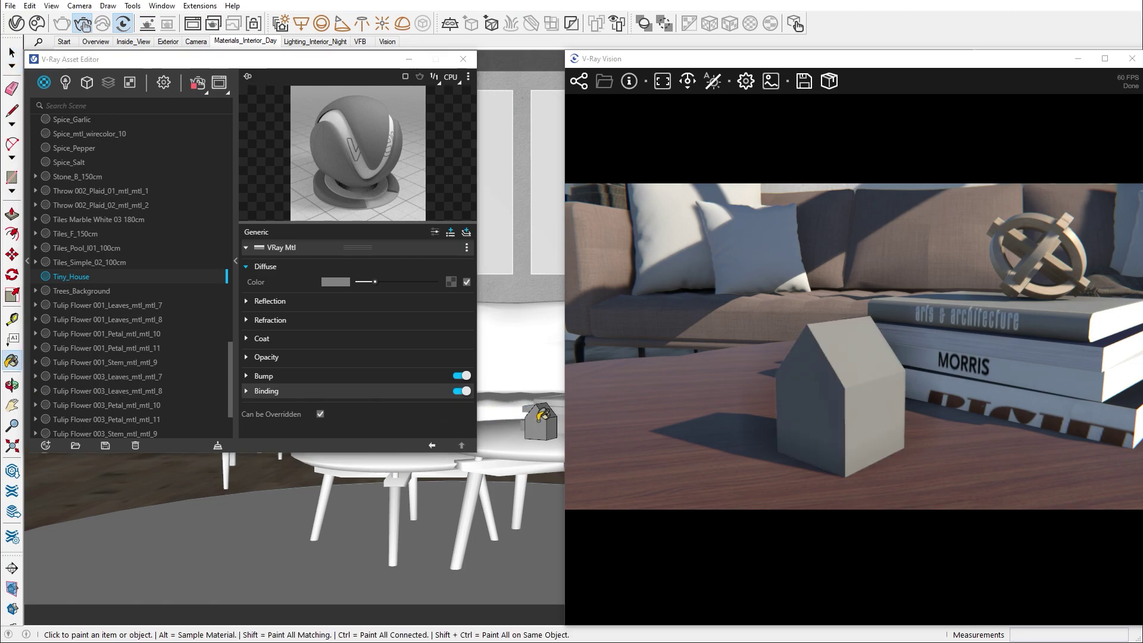
key("space")
key("ctrl+z")
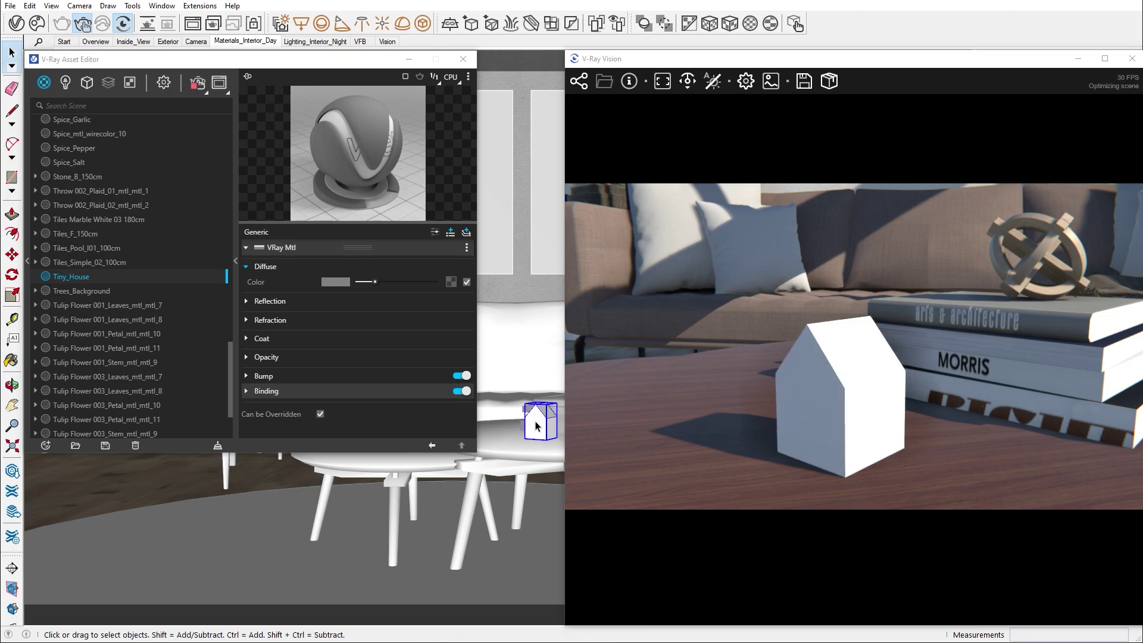
Apply the Tiny_House material to the selected house ornament from the Asset Editor
right_click(98, 278)
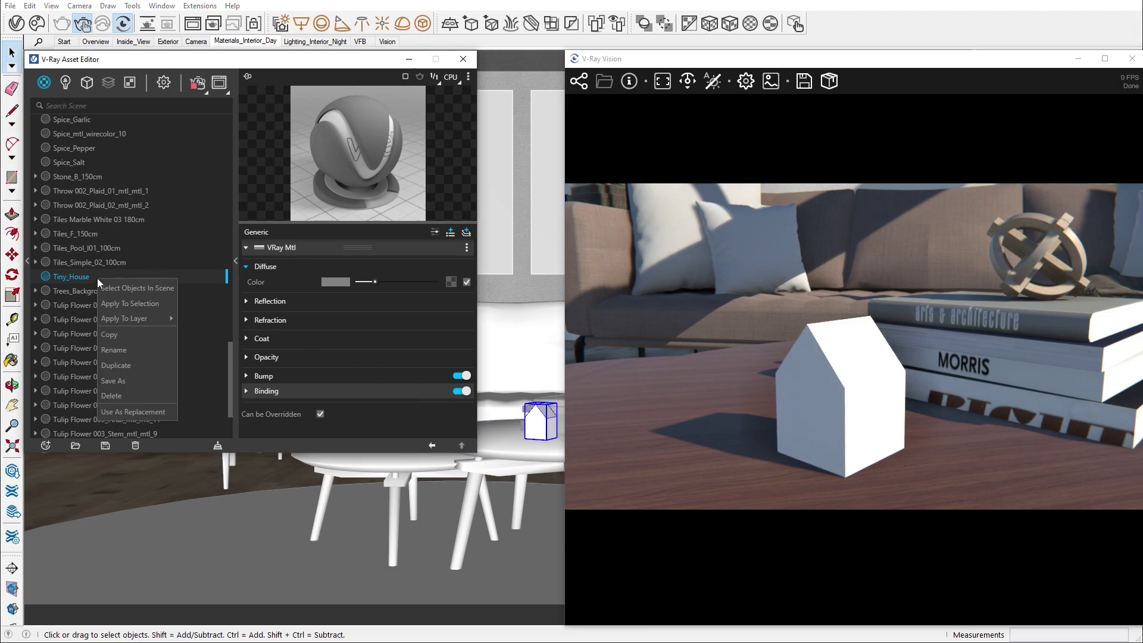
left_click(121, 302)
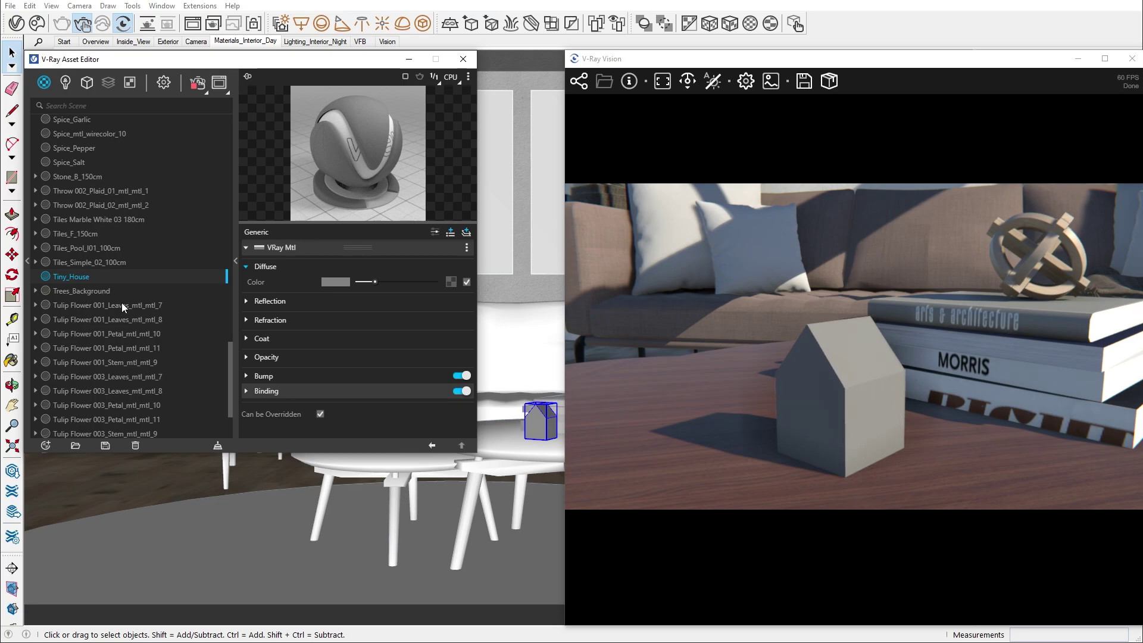
Set the Tiny_House diffuse color to a bright yellow-green, about R 0.861, G 1, B 0.304
left_click(334, 281)
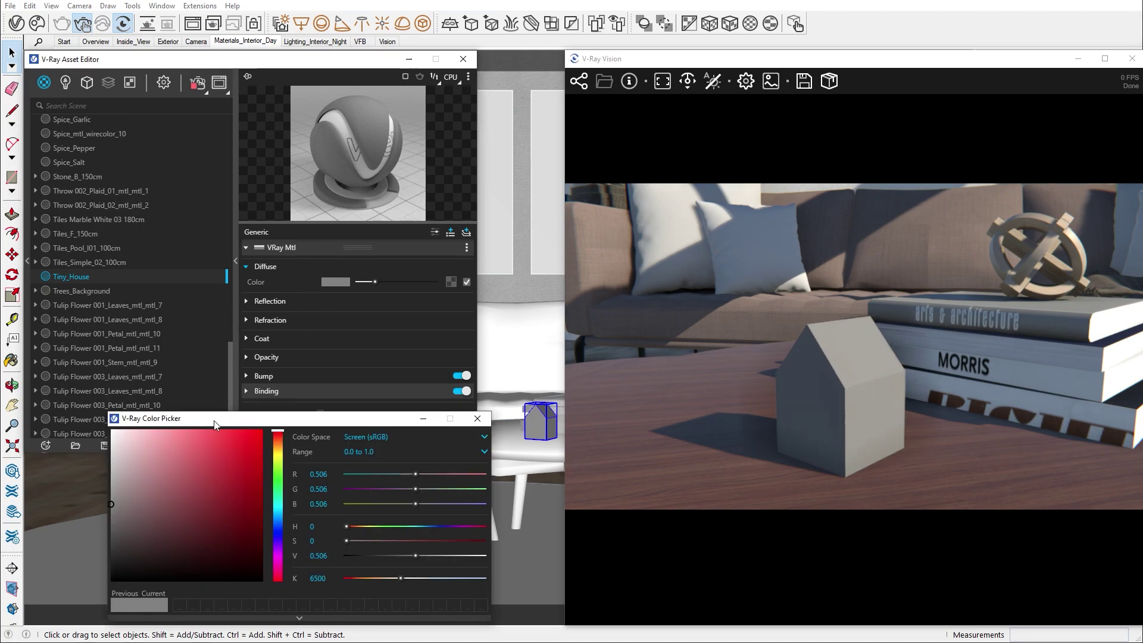
left_click(164, 470)
mouse_move(164, 470)
left_mouse_down()
mouse_move(216, 428)
mouse_move(276, 442)
mouse_move(277, 460)
left_mouse_up()
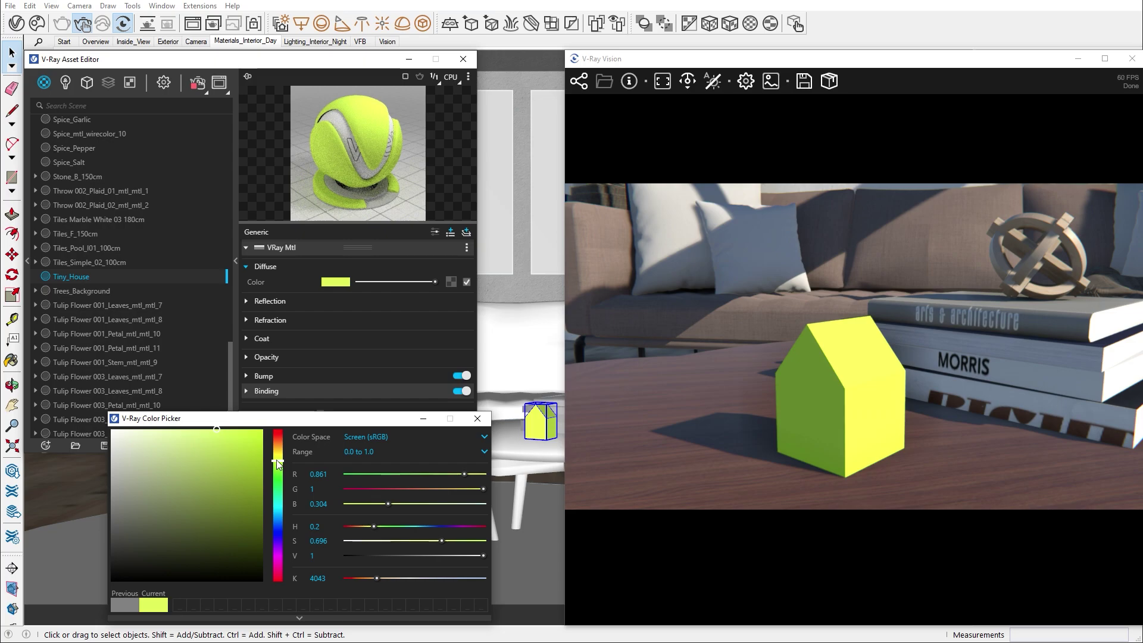
left_click(476, 418)
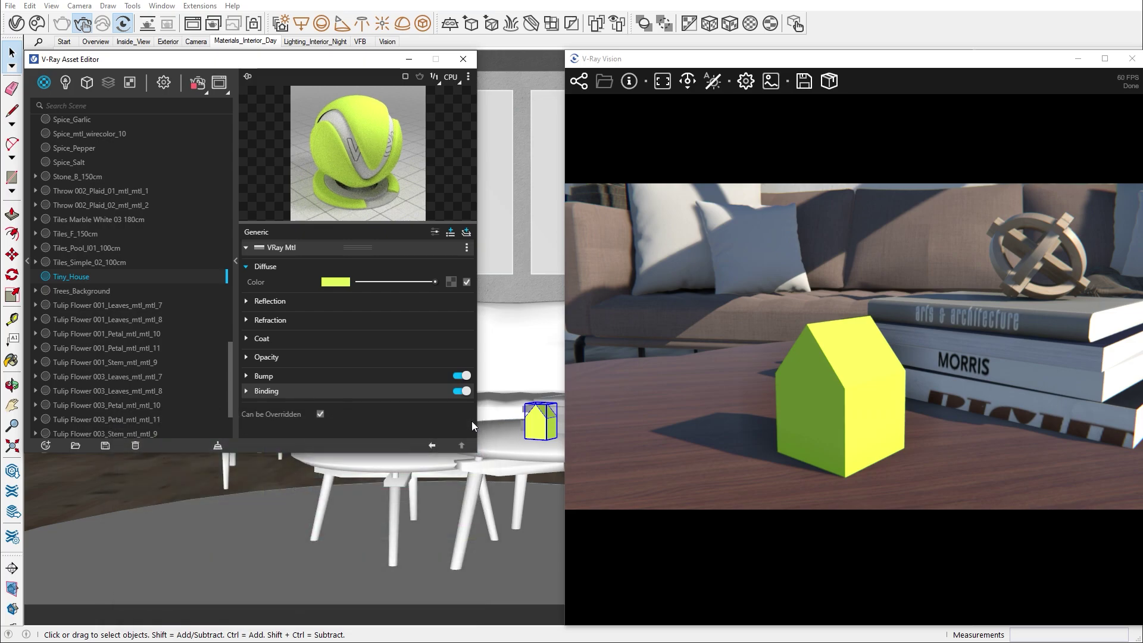
Assign the Wooden_Boards_Diff_1k_srgb image as a Bitmap texture to the Tiny_House diffuse color and return to the material settings
left_click(451, 282)
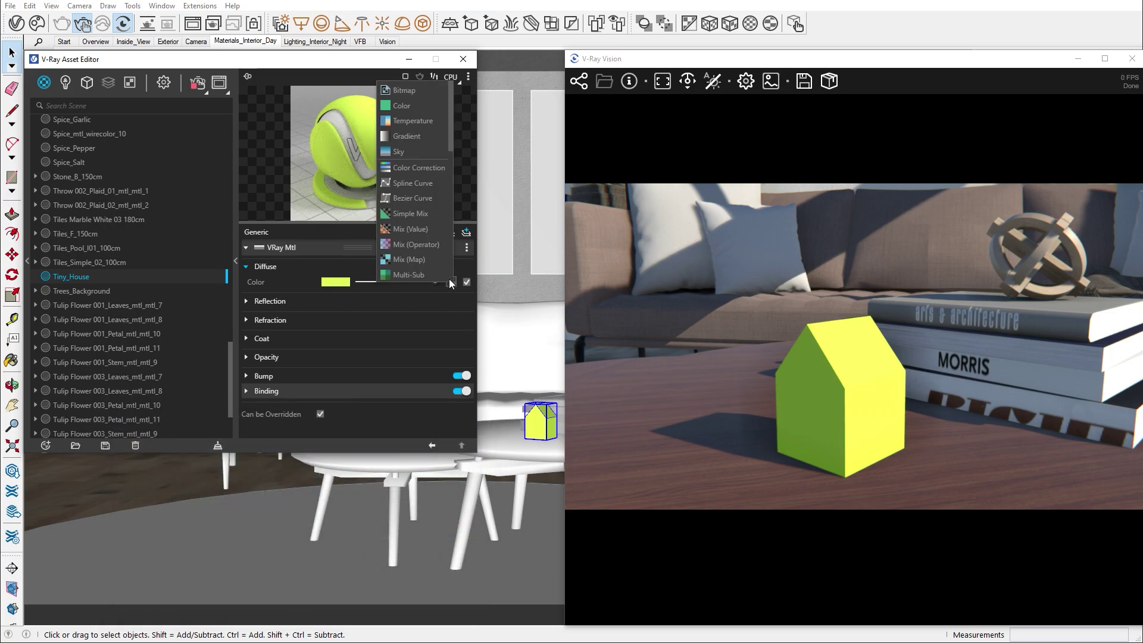
left_click(411, 94)
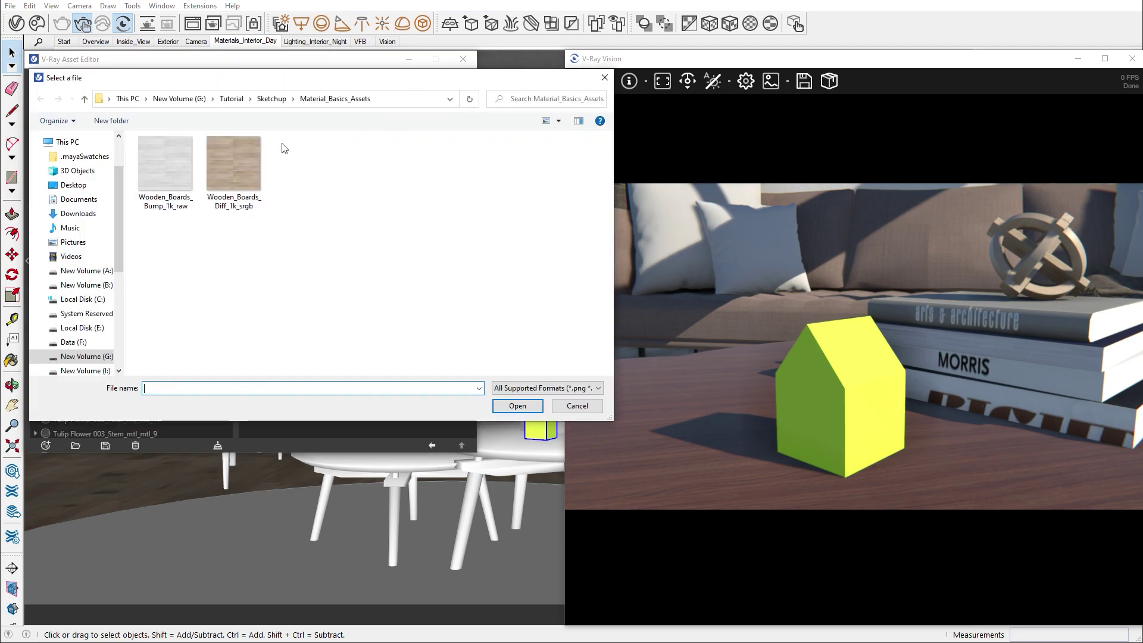
left_click(238, 159)
left_click(517, 406)
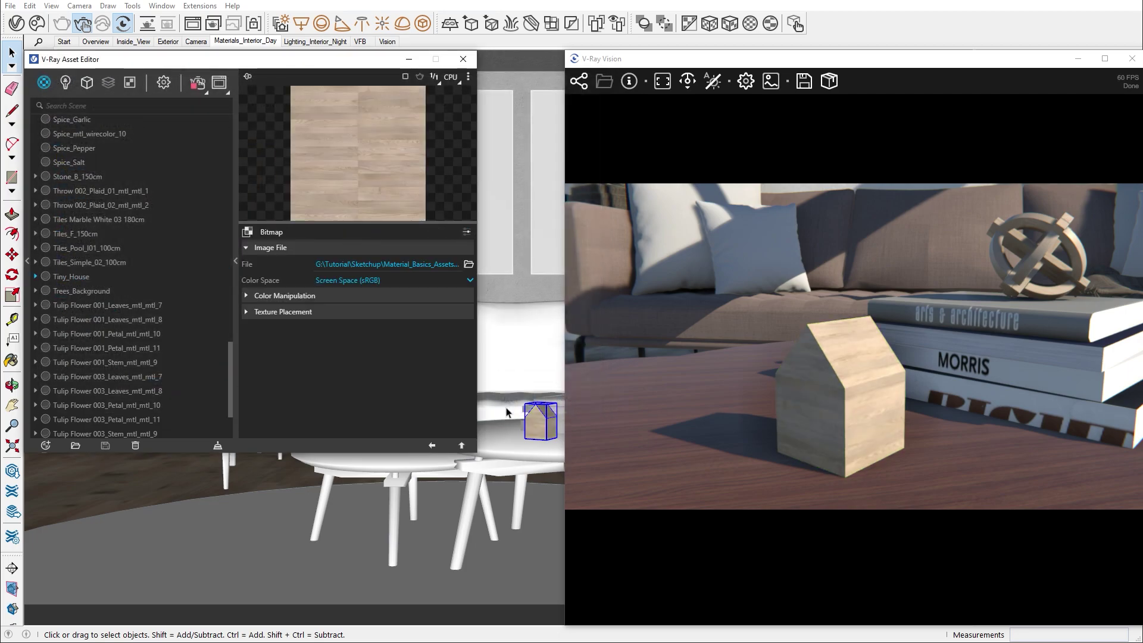
left_click(432, 445)
Raise the Tiny_House reflection color to a light gray and set Reflection Glossiness to 0.5
left_click(292, 302)
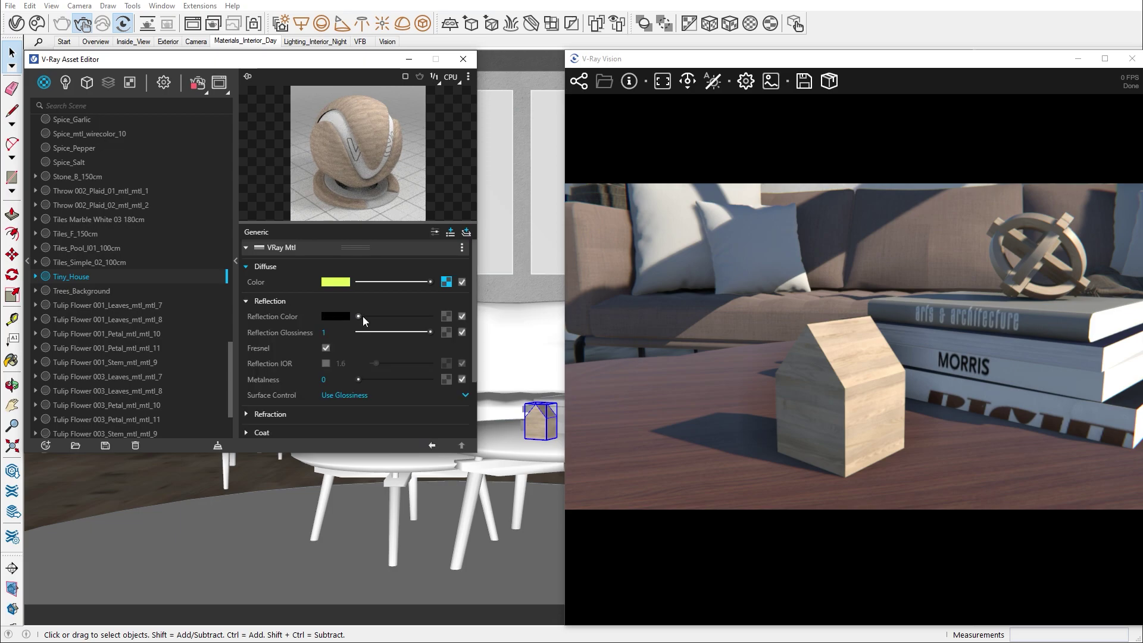
left_click_drag(361, 316, 412, 316)
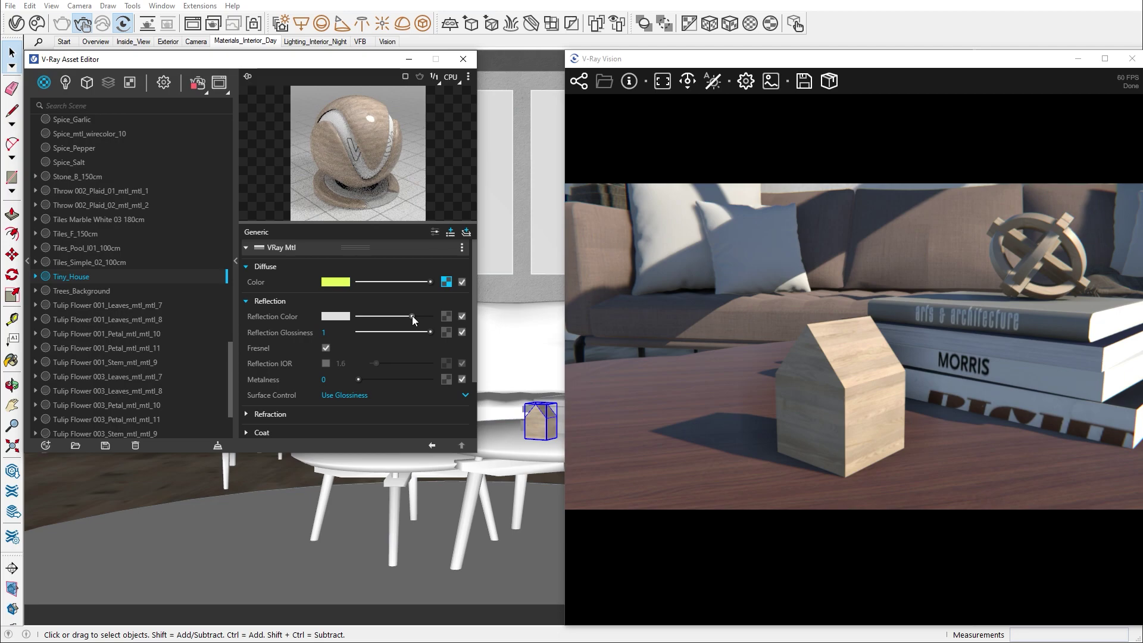
left_click(780, 366)
right_click_drag(780, 366, 1133, 387)
key("w")
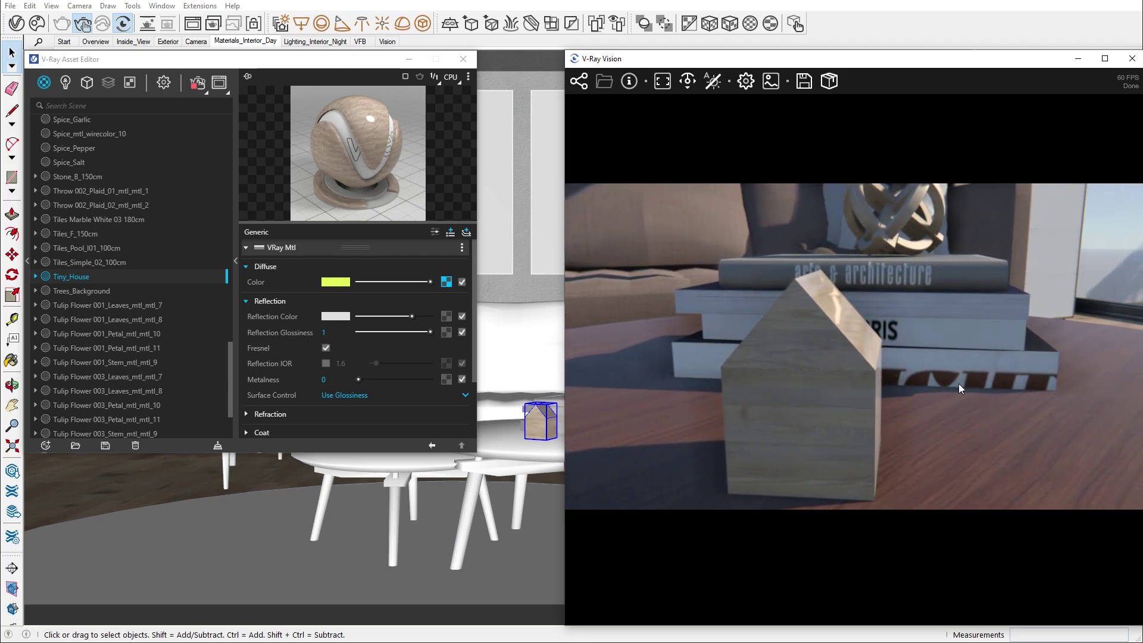
left_click_drag(429, 332, 392, 332)
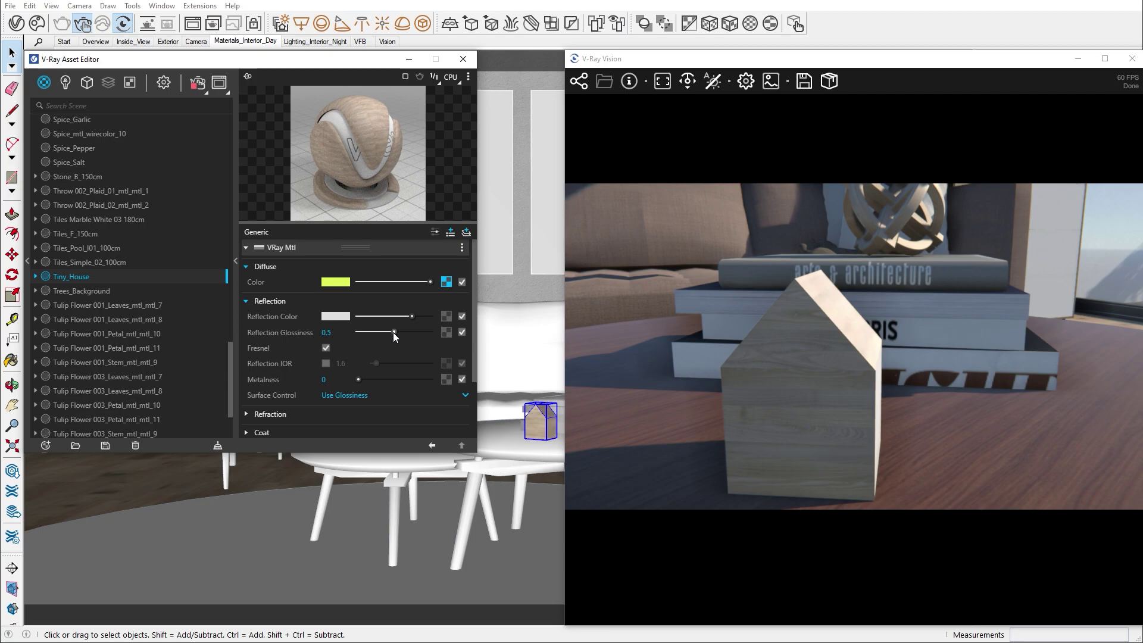
Load the Wooden_Boards_Bump_1k_raw image as a Bitmap in the Bump Map slot of Tiny_House
scroll(392, 332, "down", 3)
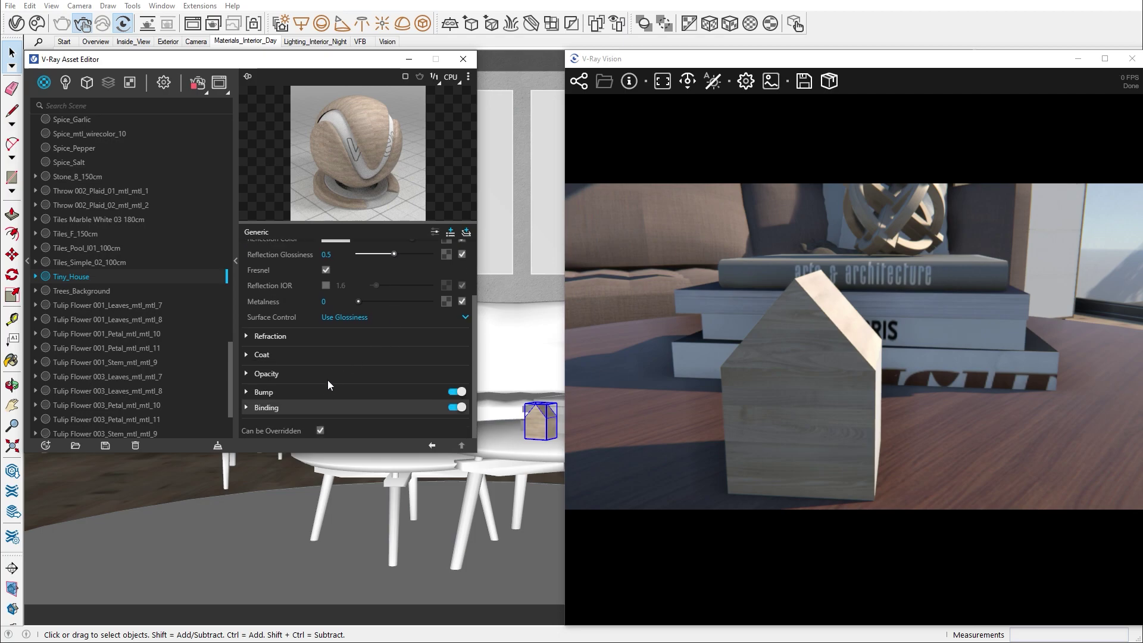
left_click(316, 391)
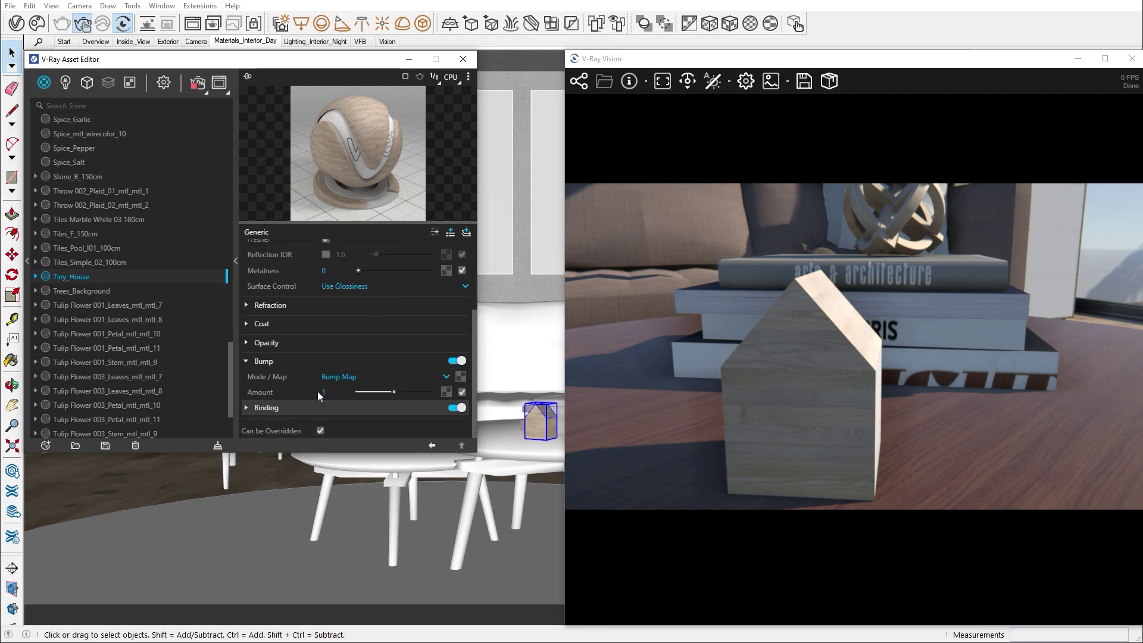
left_click(863, 365)
left_click_drag(863, 365, 642, 348)
key("d")
key("s")
key("w")
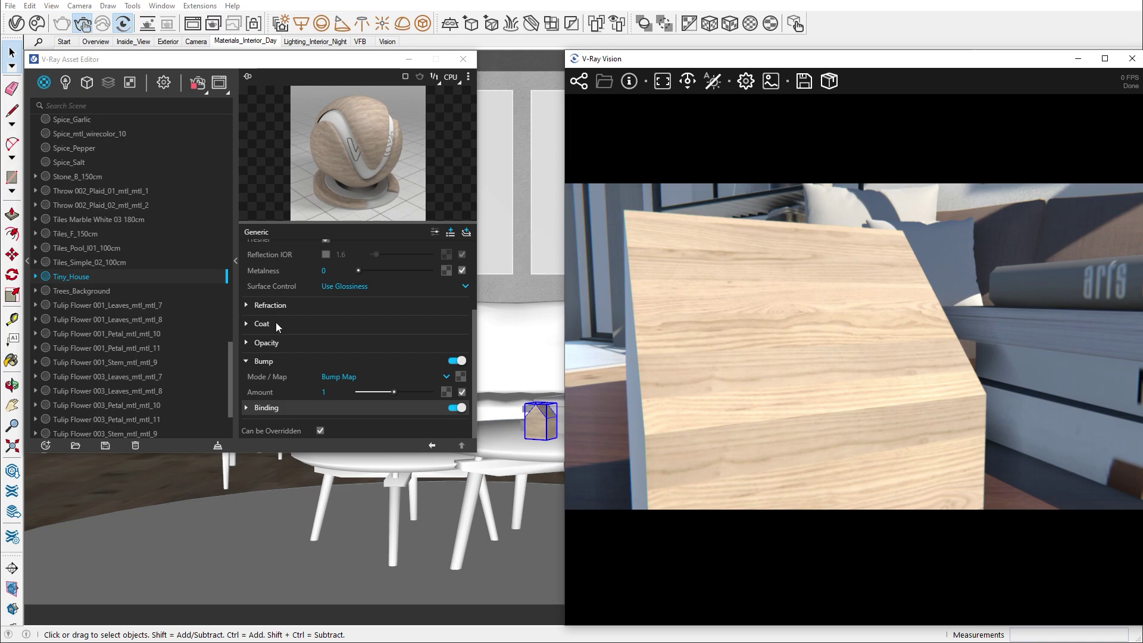
left_click(461, 376)
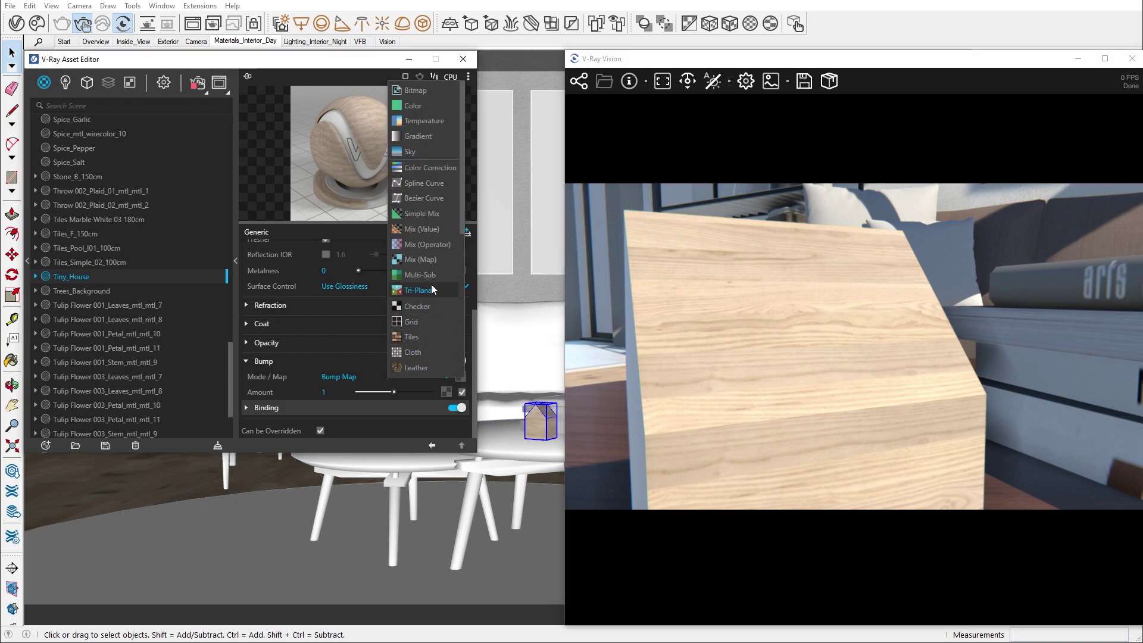
left_click(431, 91)
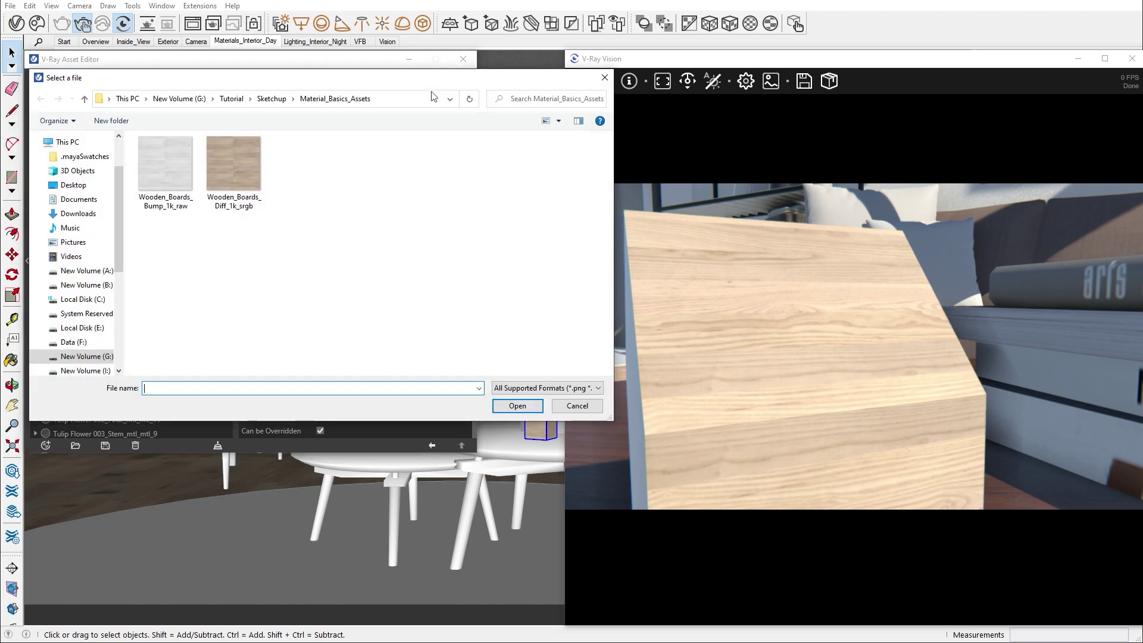
left_click(171, 161)
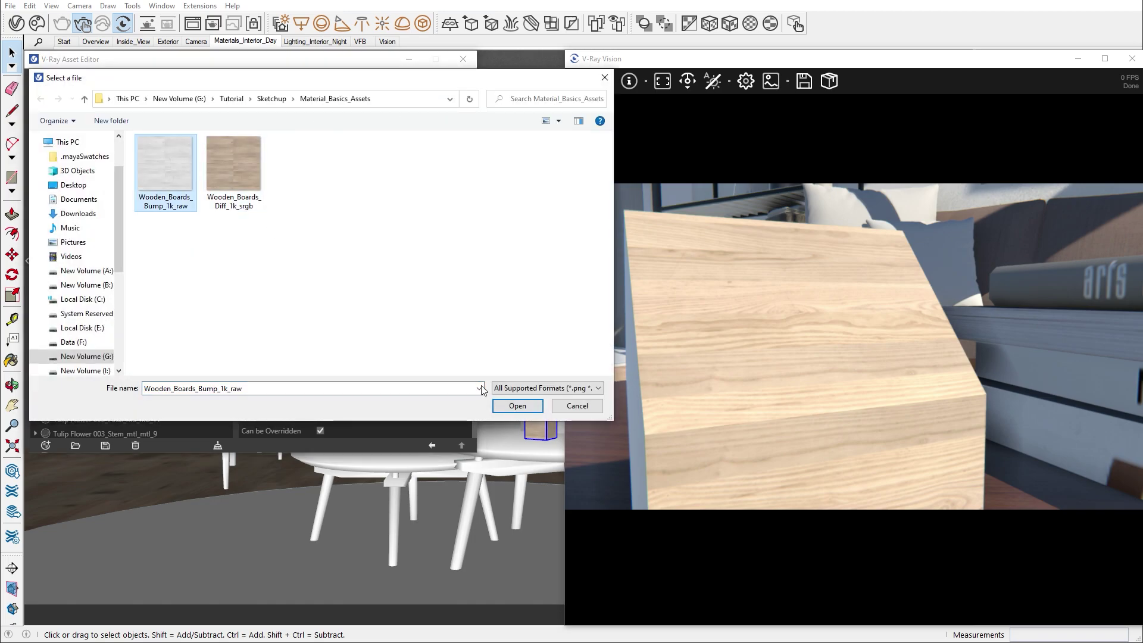
left_click(515, 406)
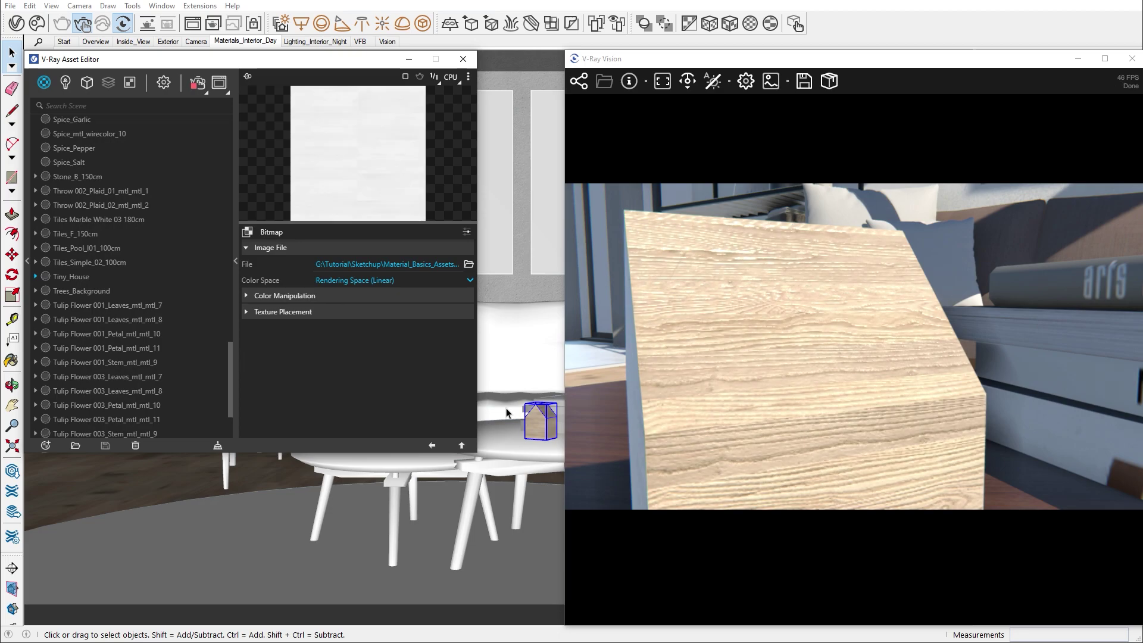
Return to the Tiny_House material settings and set its bump Amount to 0.96
left_click(435, 445)
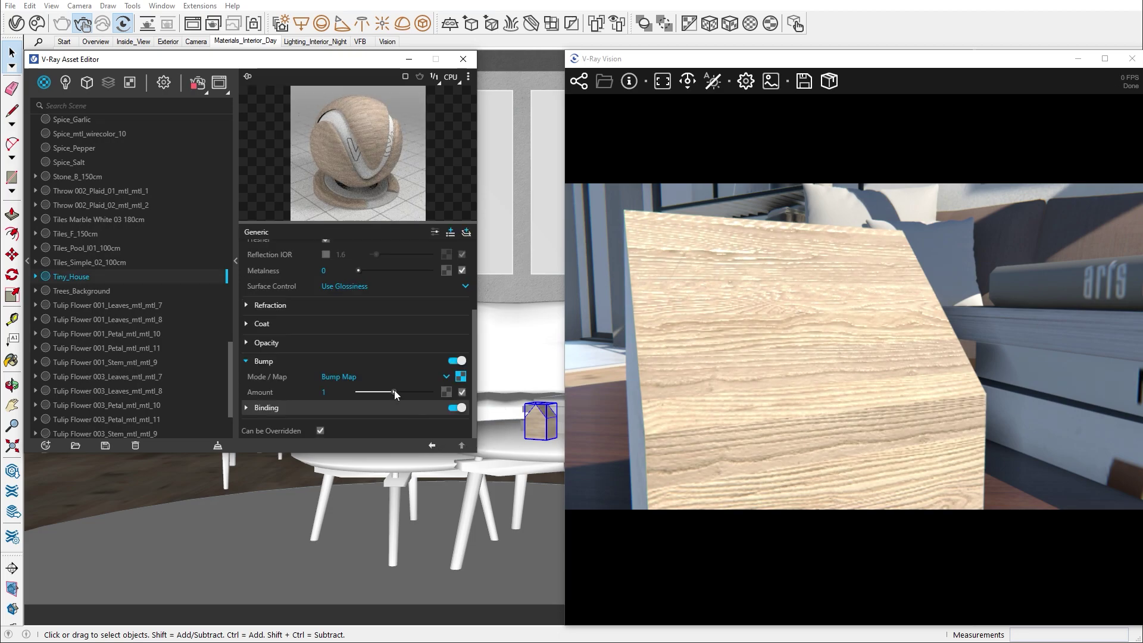
mouse_move(393, 390)
left_mouse_down()
mouse_move(425, 391)
mouse_move(392, 391)
left_mouse_up()
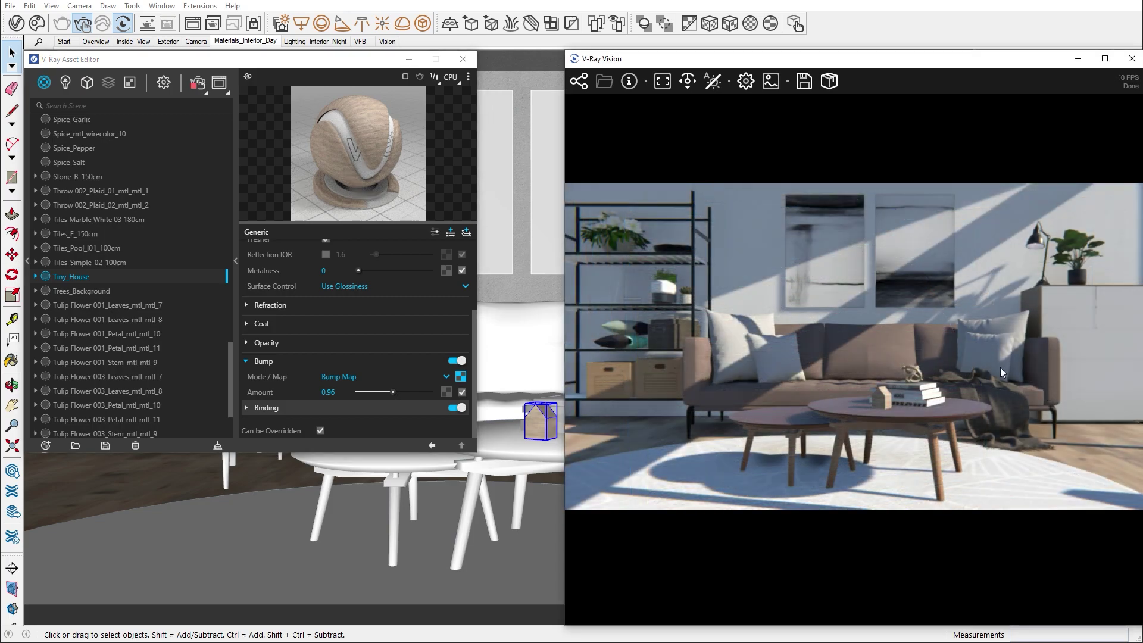
Select the throw blanket on the sofa and merge its Throw 002 Cosmos asset so its materials become editable
middle_click_drag(503, 488, 262, 552, "shift")
left_click(447, 495)
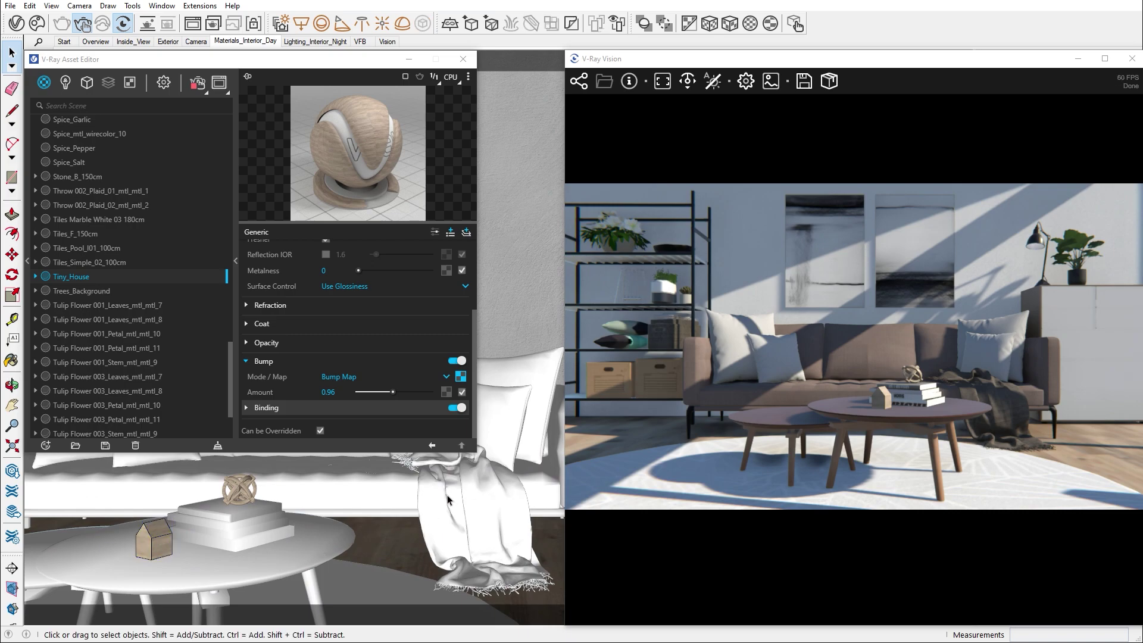
left_click(447, 495)
left_click(448, 499)
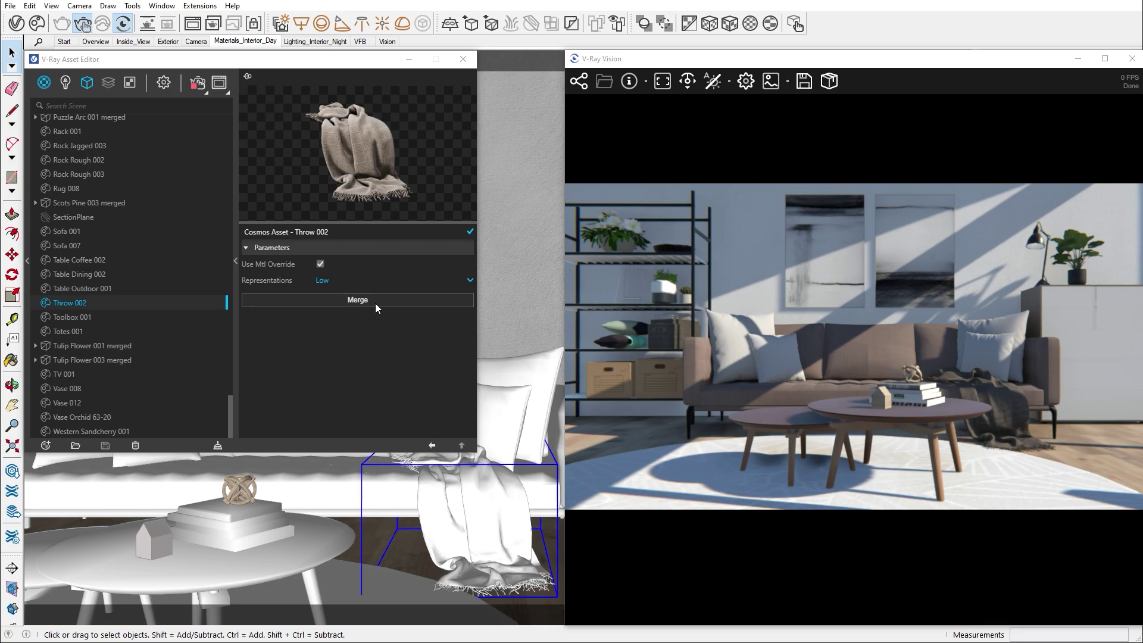
left_click(358, 300)
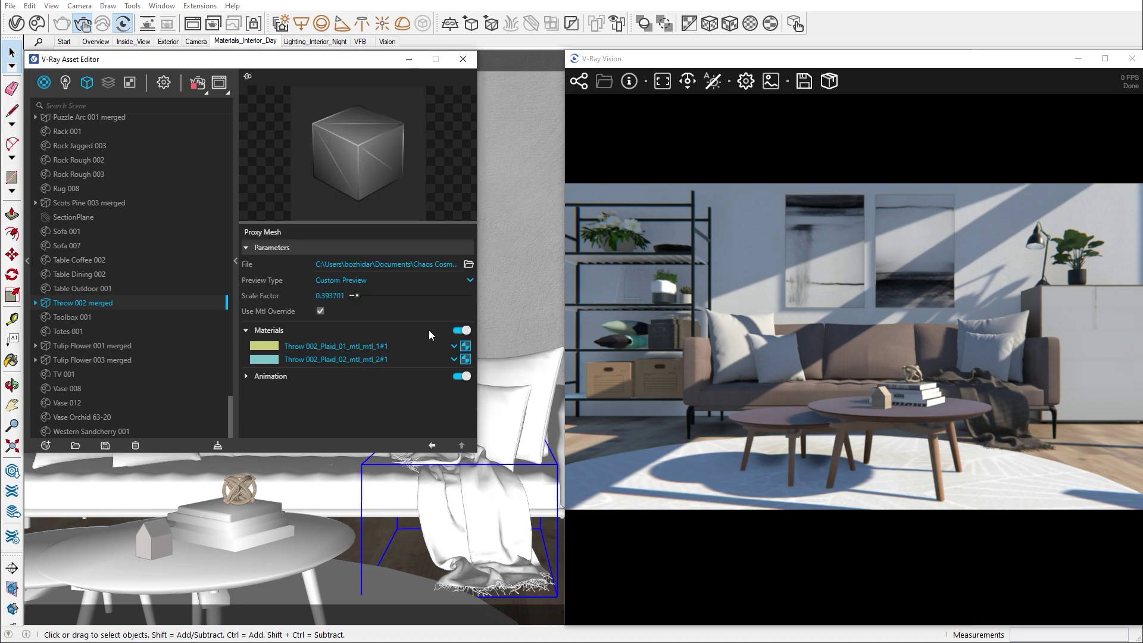
Wrap the diffuse texture of Throw 002_Plaid_01_mtl_mtl_1#1 in a Color Correction with Saturation -1 and slightly raised Brightness
left_click(465, 347)
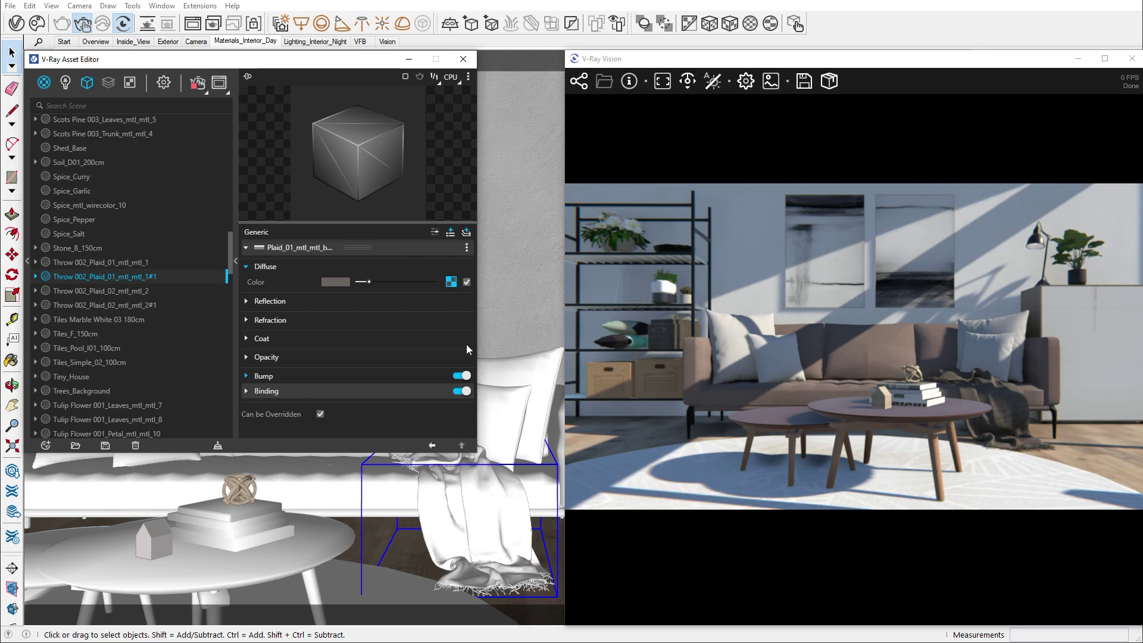
right_click(452, 285)
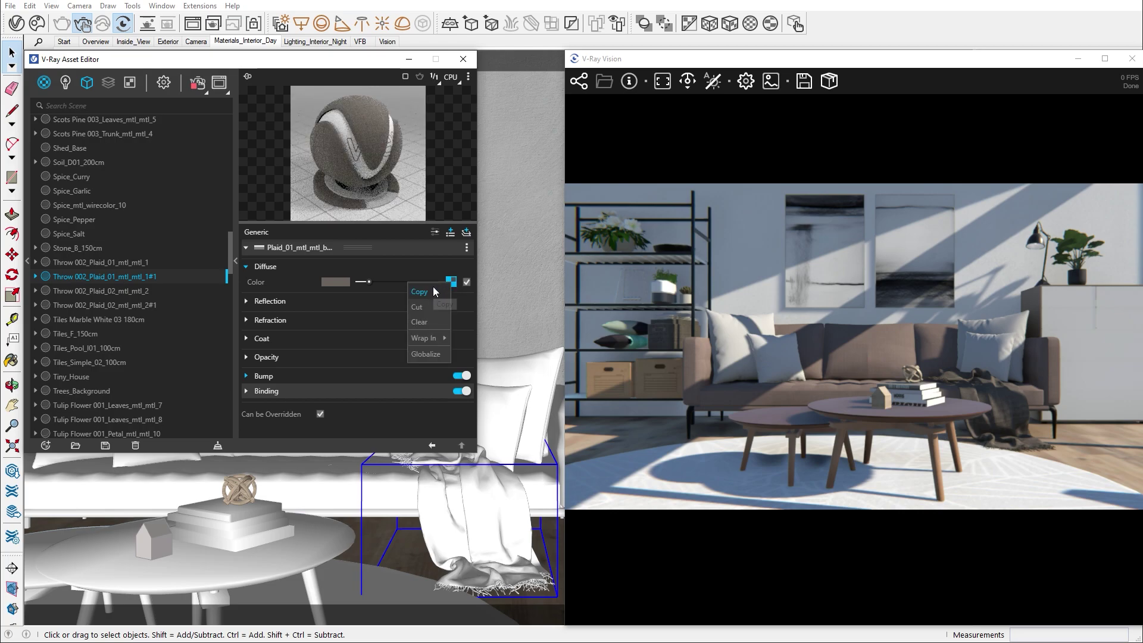
mouse_move(431, 336)
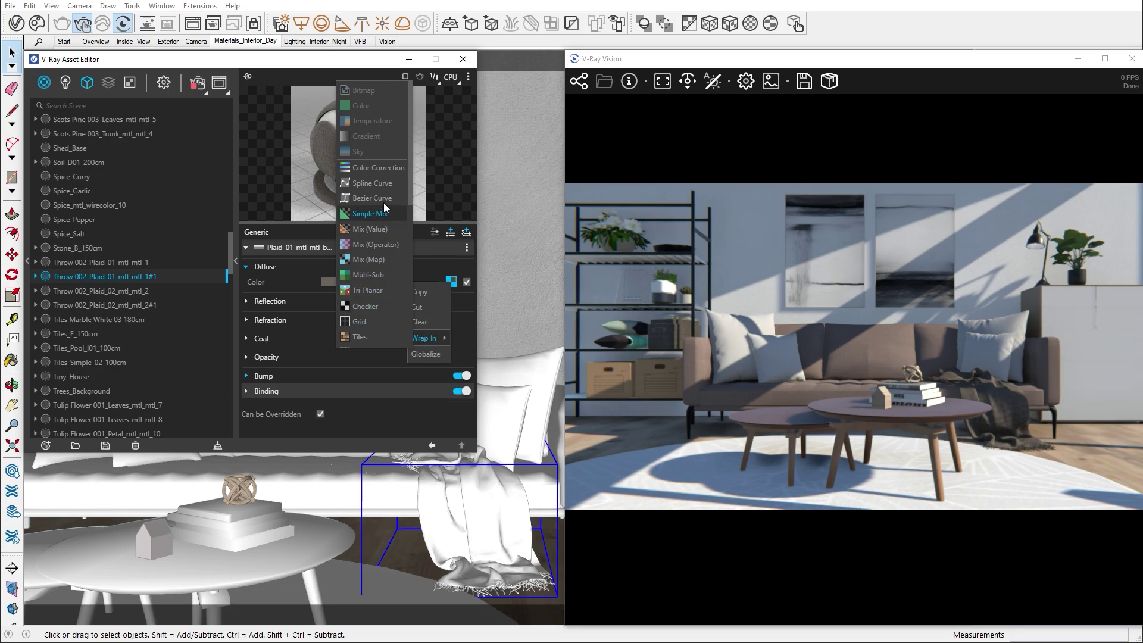
left_click(380, 167)
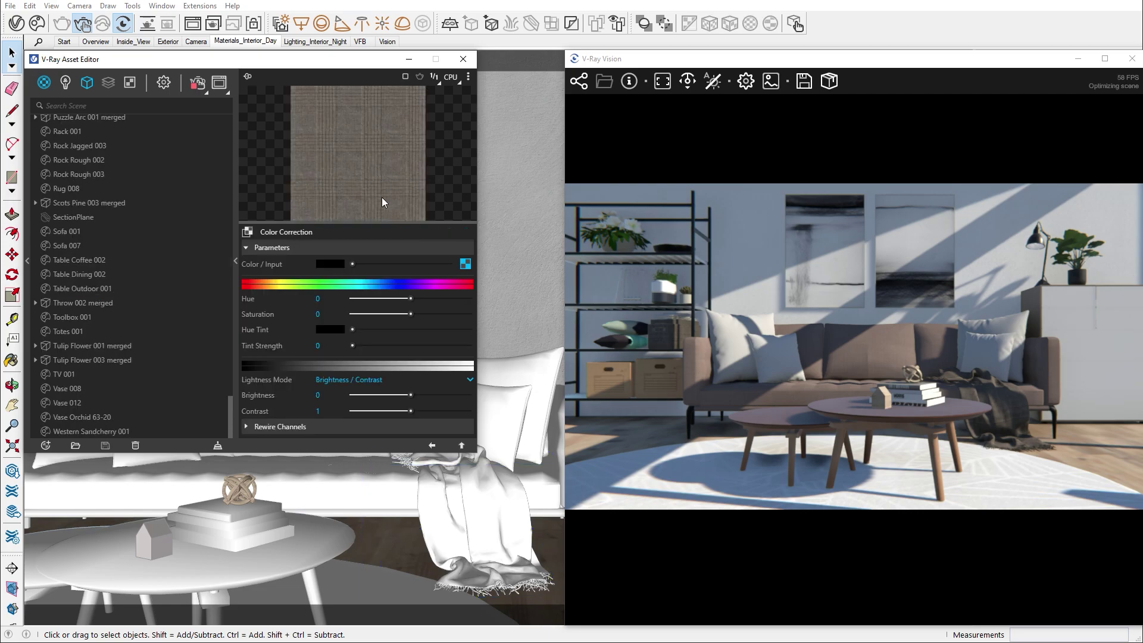
left_click_drag(412, 314, 349, 314)
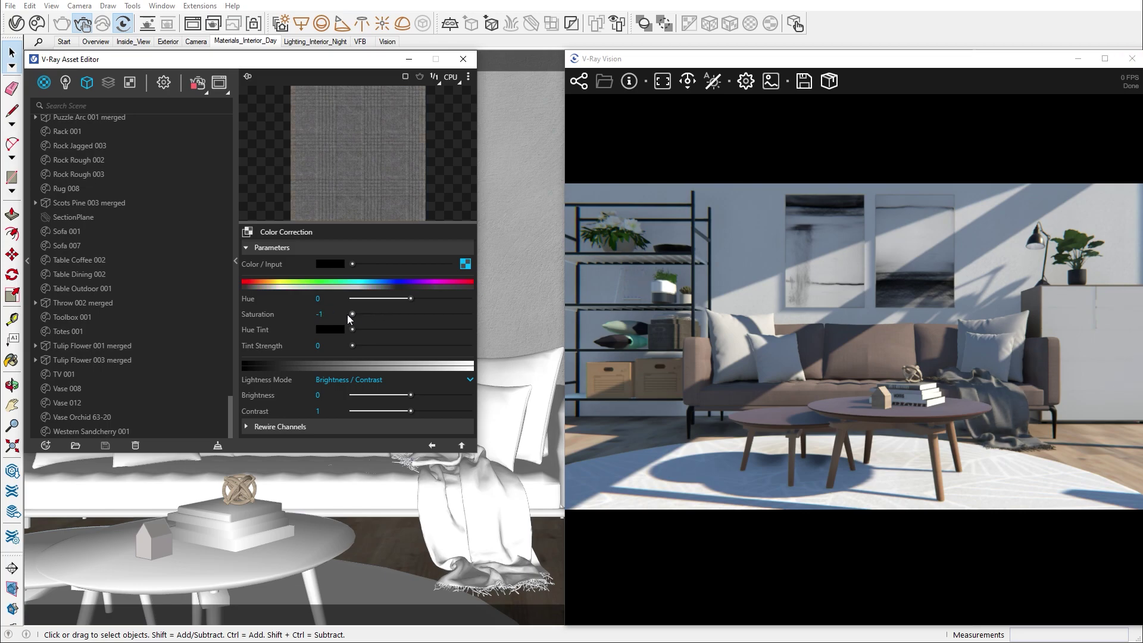
left_click_drag(411, 394, 424, 395)
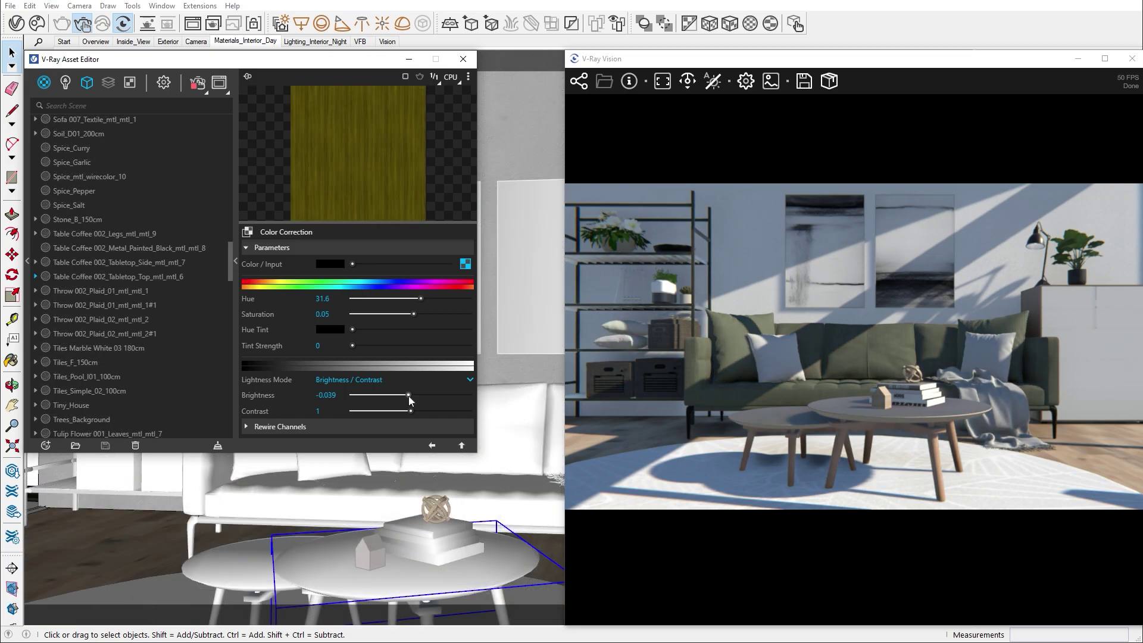
Set the Color Correction Brightness of the Table Coffee 002_Tabletop_Top_mtl_mtl_6 texture to 0.513
left_click_drag(408, 395, 441, 395)
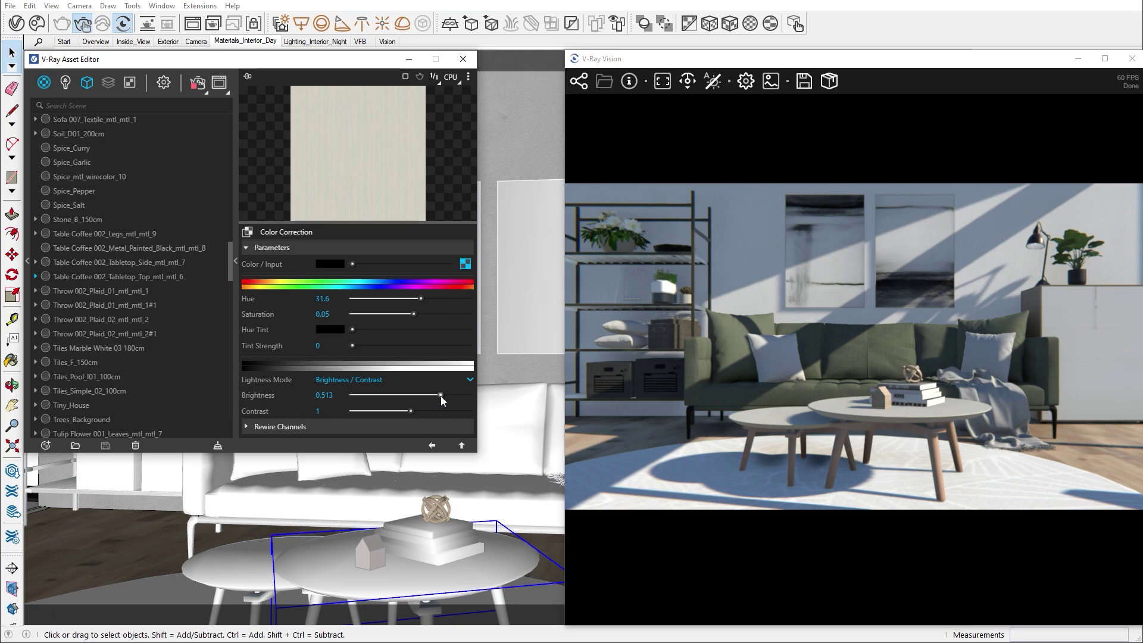
Move through the living room in V-Ray Vision to examine the adjusted sofa, throw and coffee table materials
left_click(828, 394)
key("w")
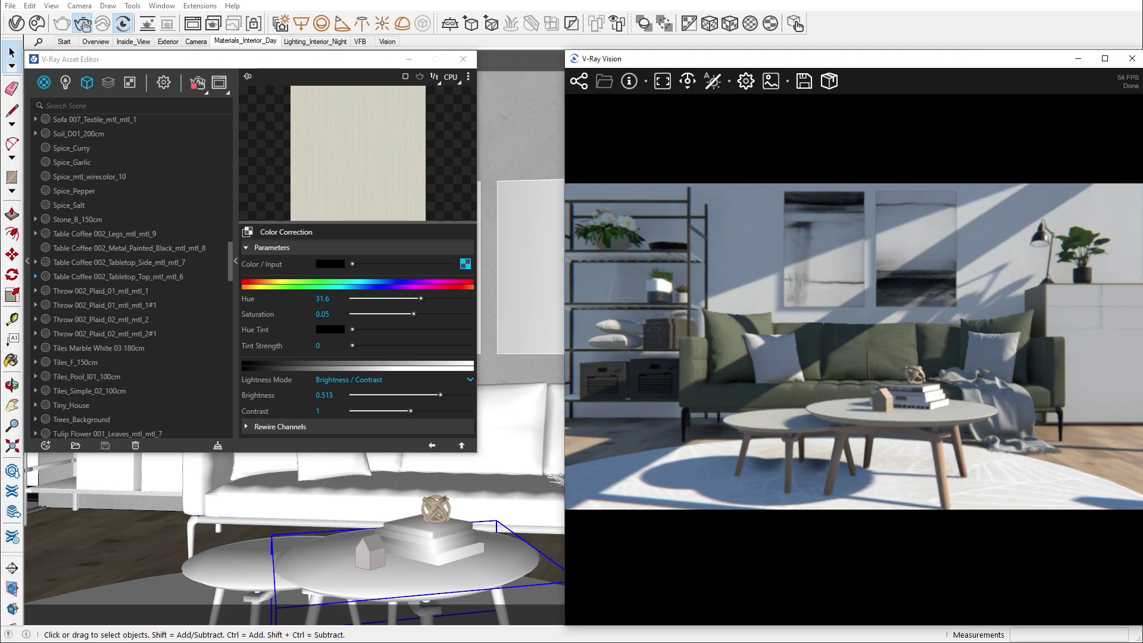
key("w")
left_click_drag(827, 394, 818, 359)
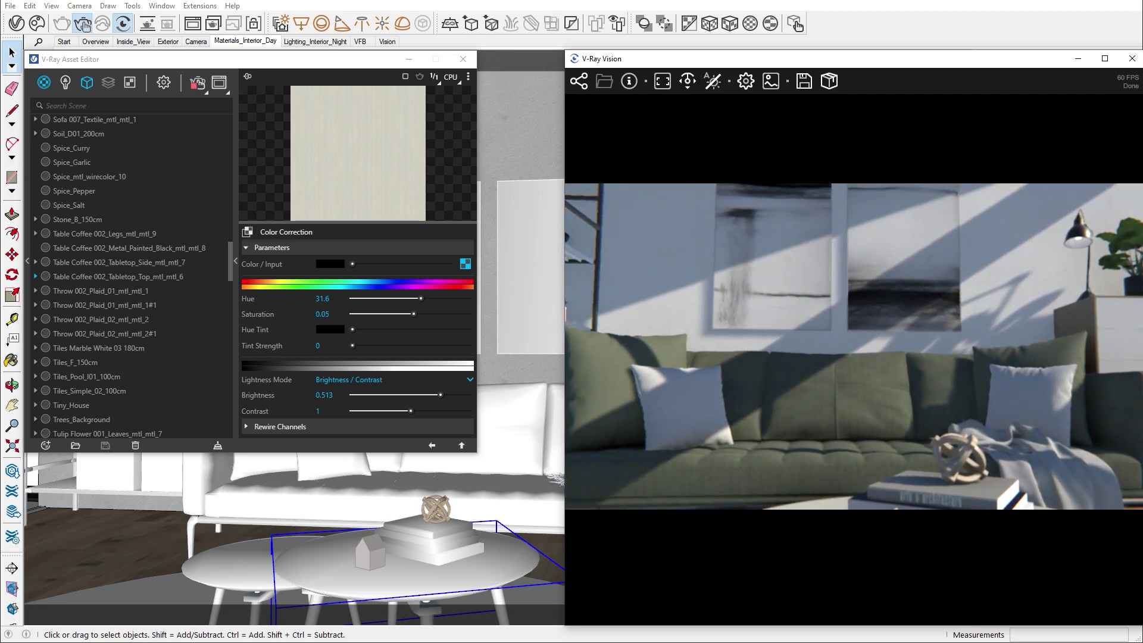
key("a")
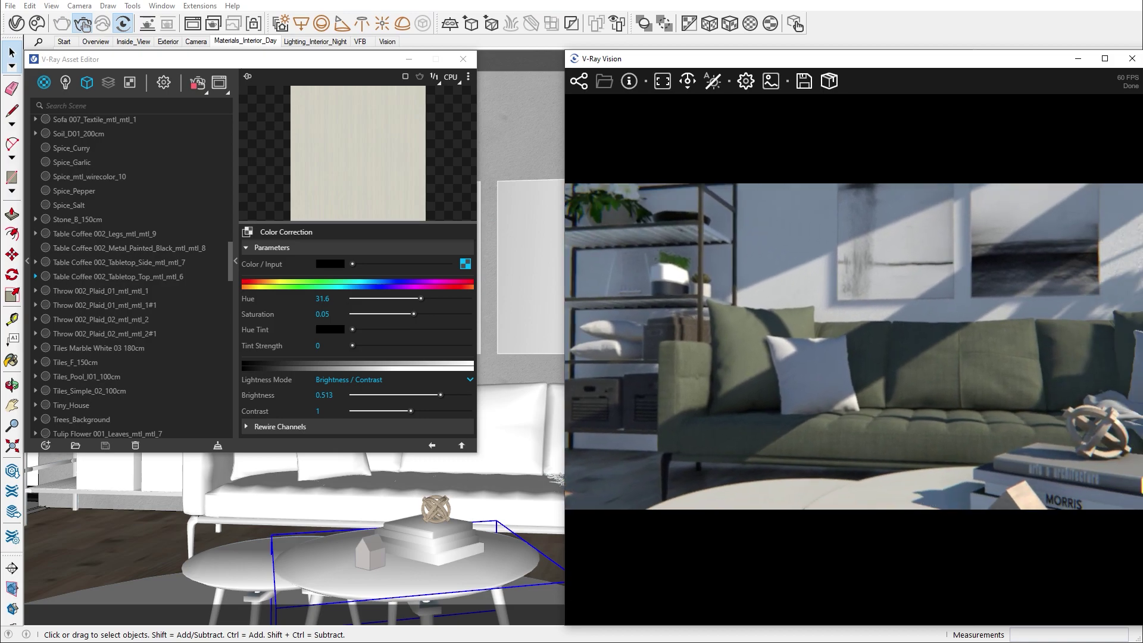
key("d")
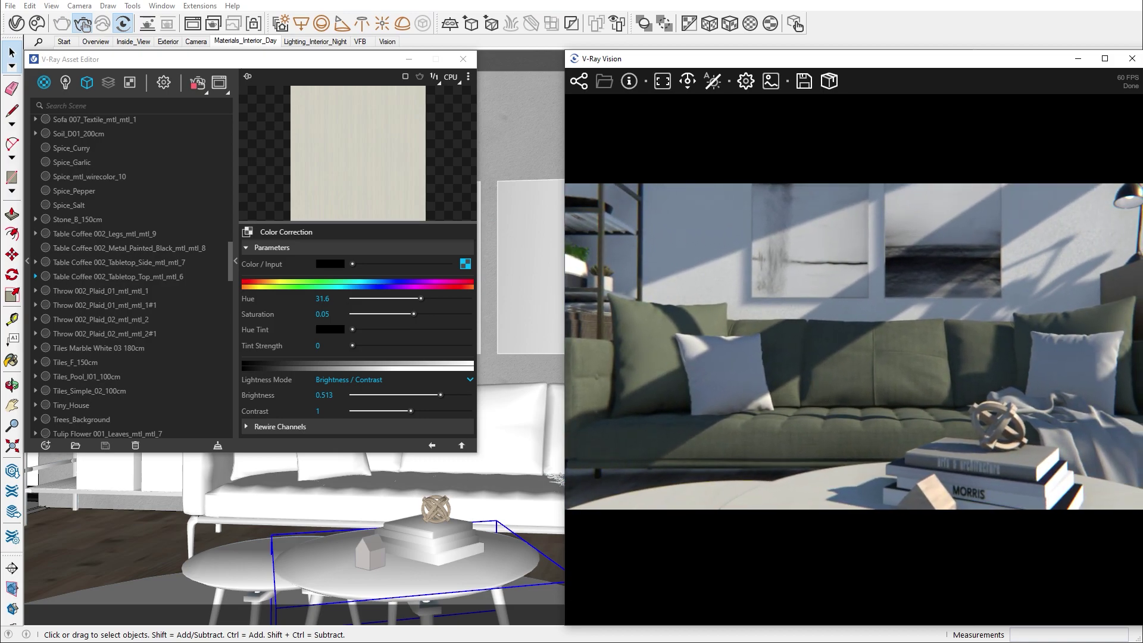
scroll(822, 390, "down", 3)
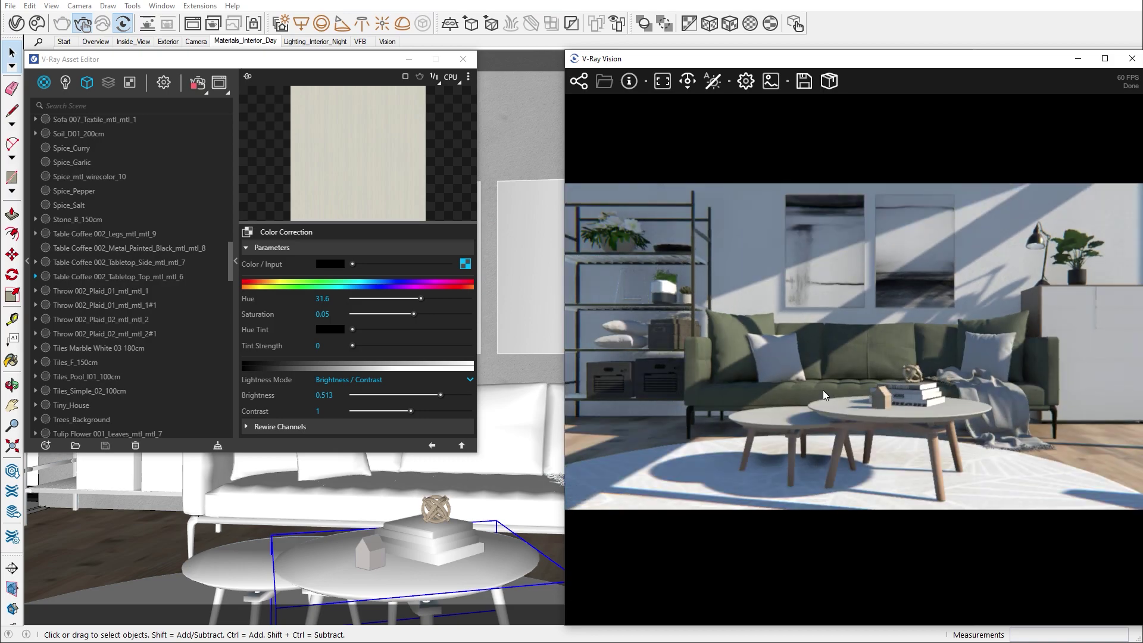